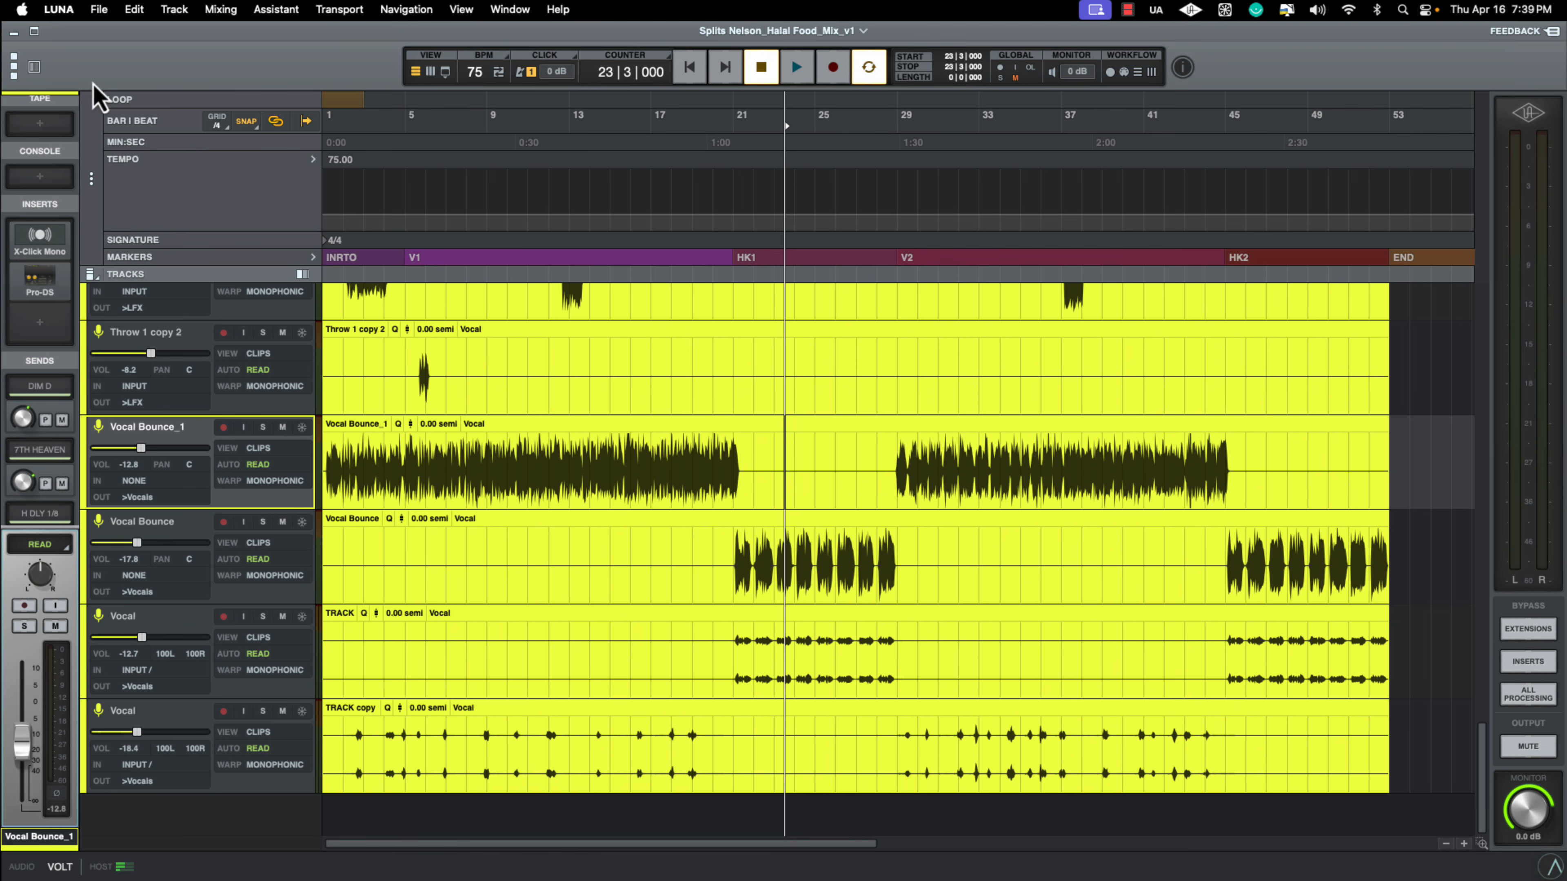
# Examine the mixer's input summing, utility, tape and insert sections across the instrument and vocal tracks and the buses
pyautogui.press('super+equal')
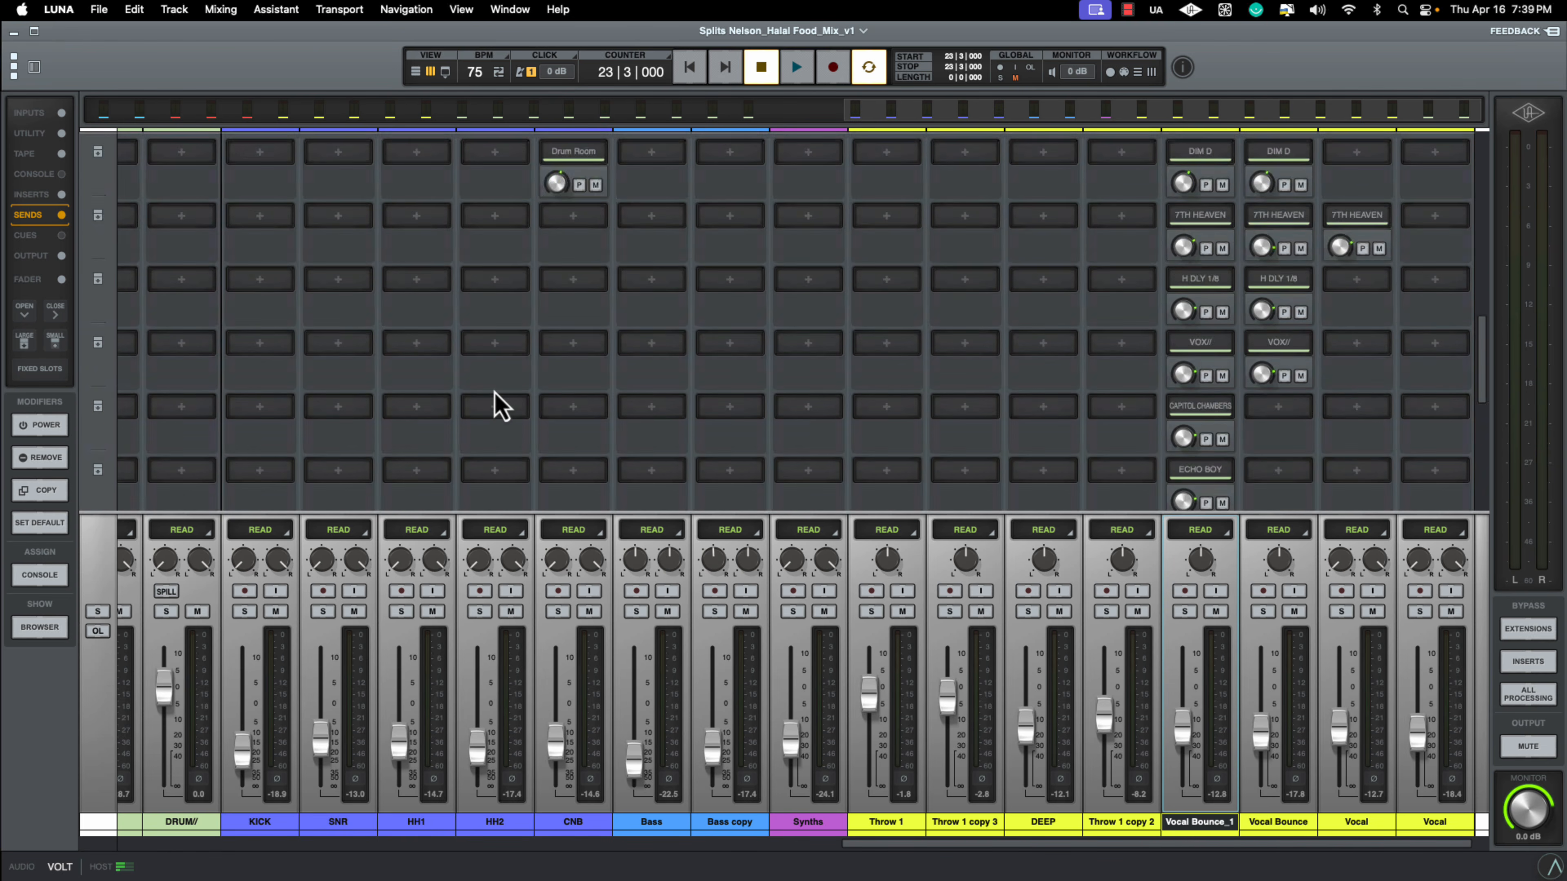
pyautogui.scroll(5, 496, 404)
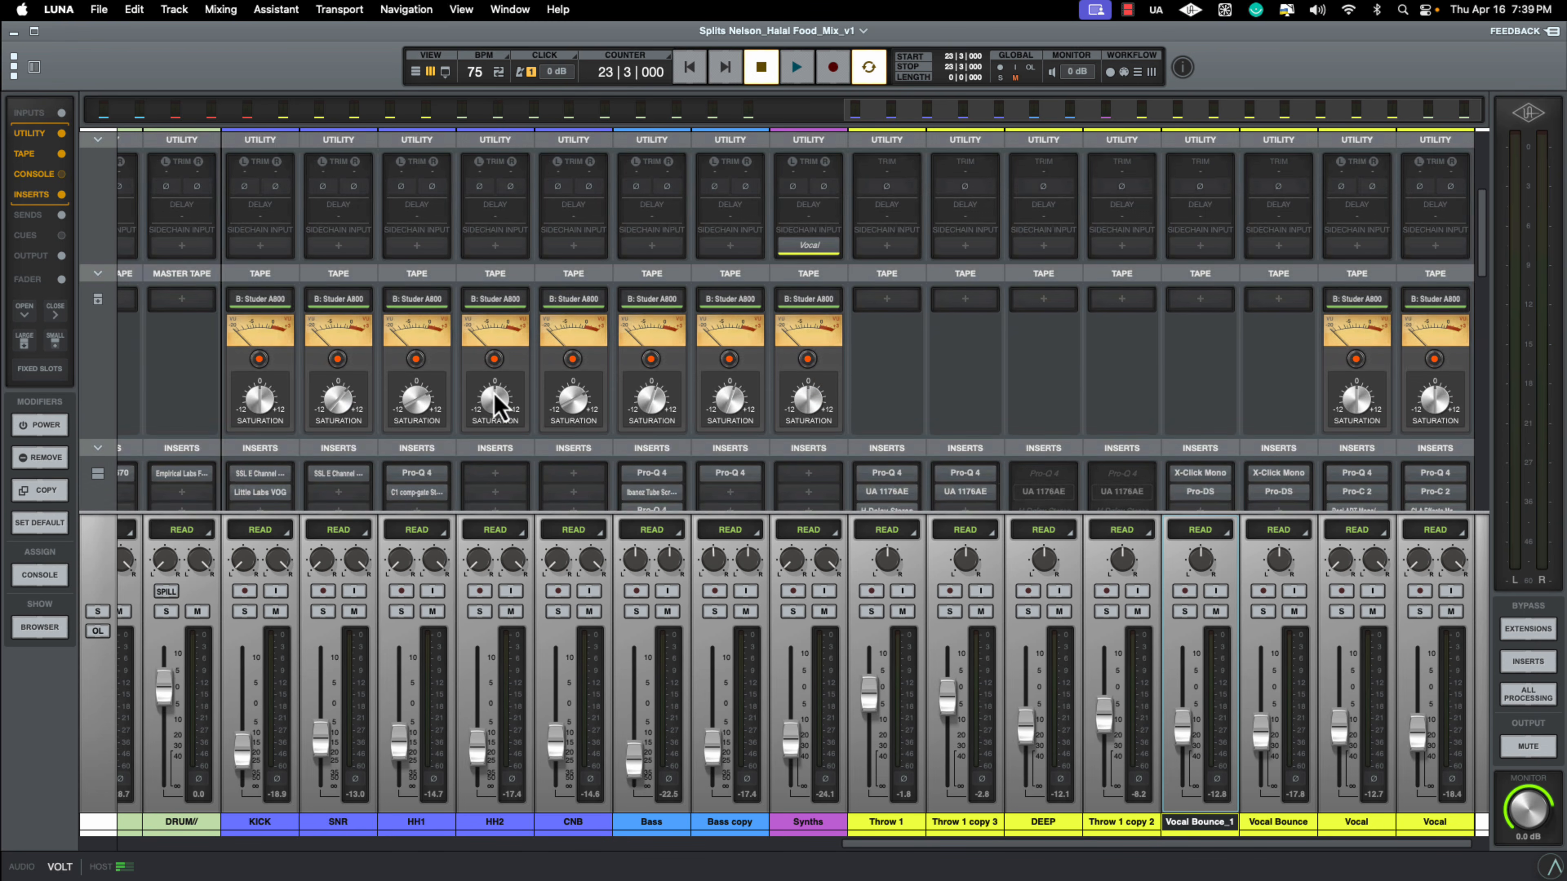
pyautogui.scroll(4, 450, 429)
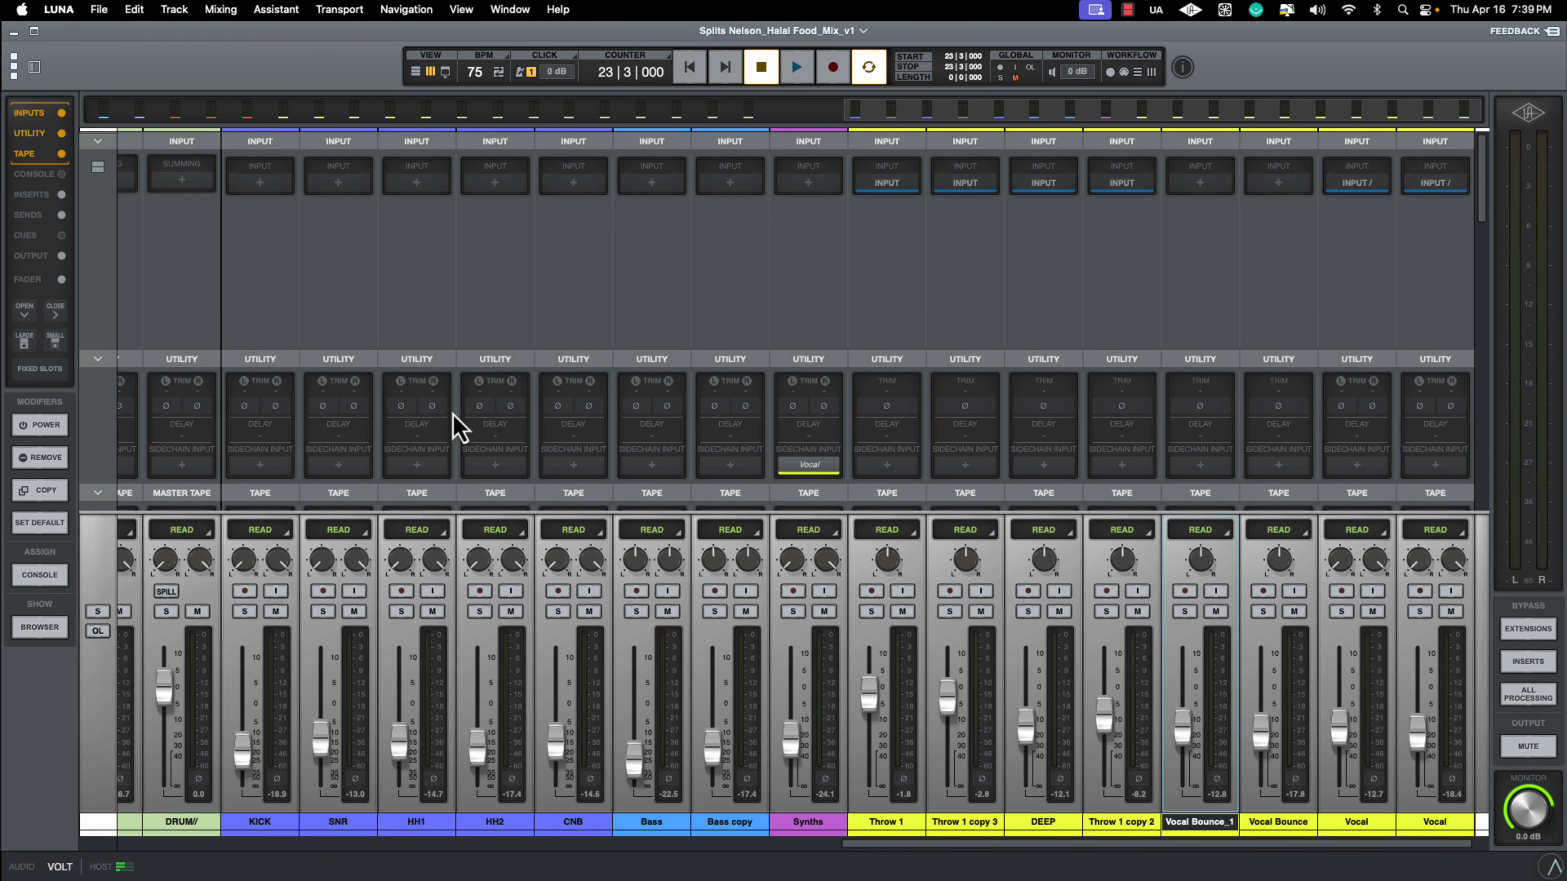
pyautogui.scroll(-6, 456, 426)
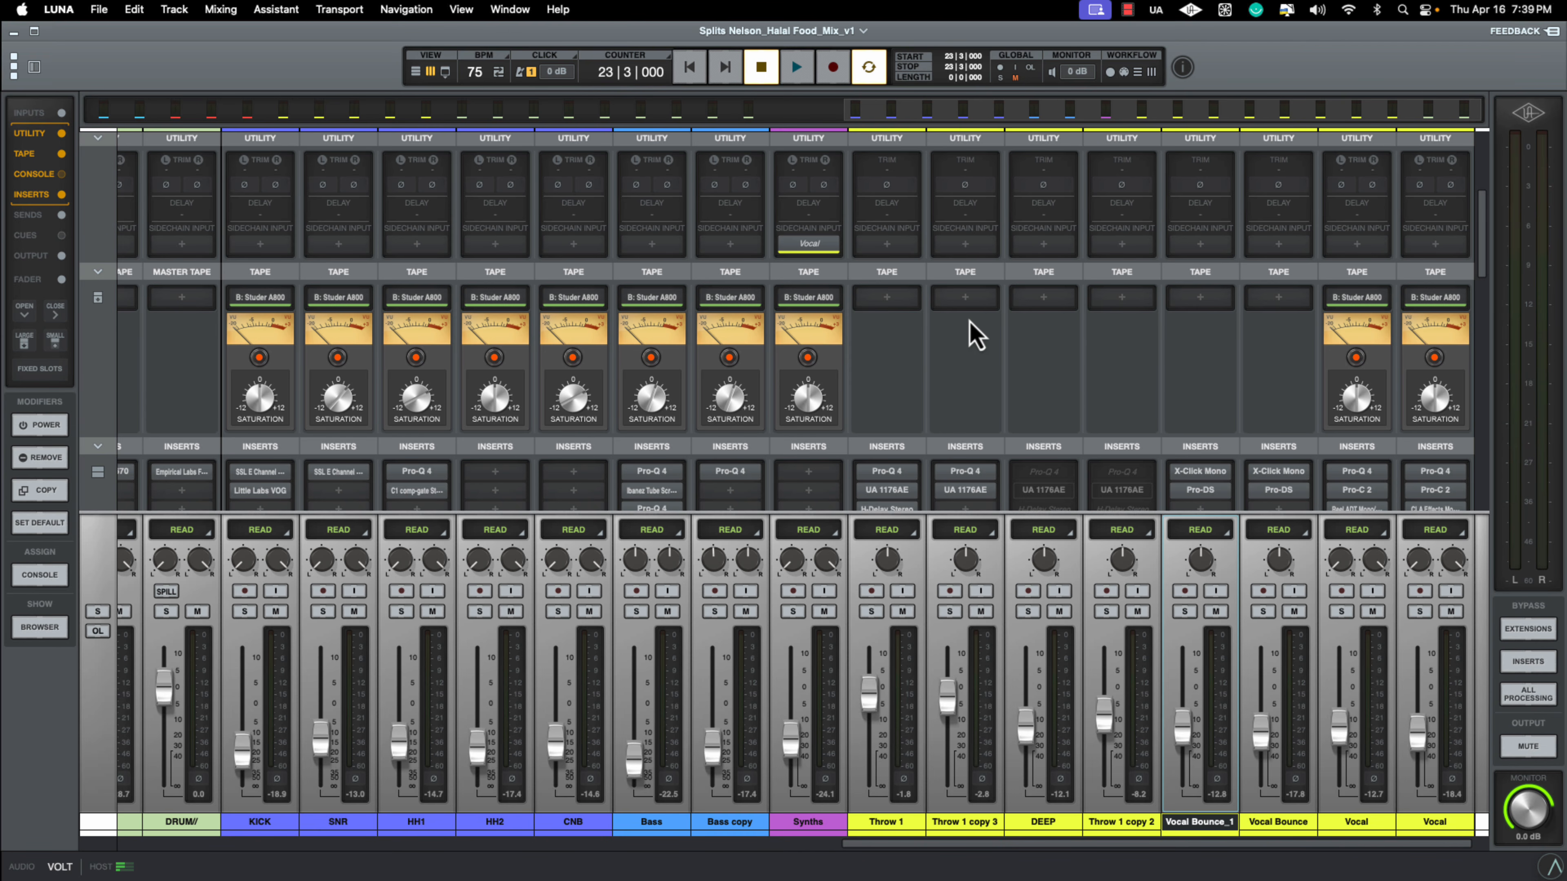
pyautogui.scroll(-3, 970, 421)
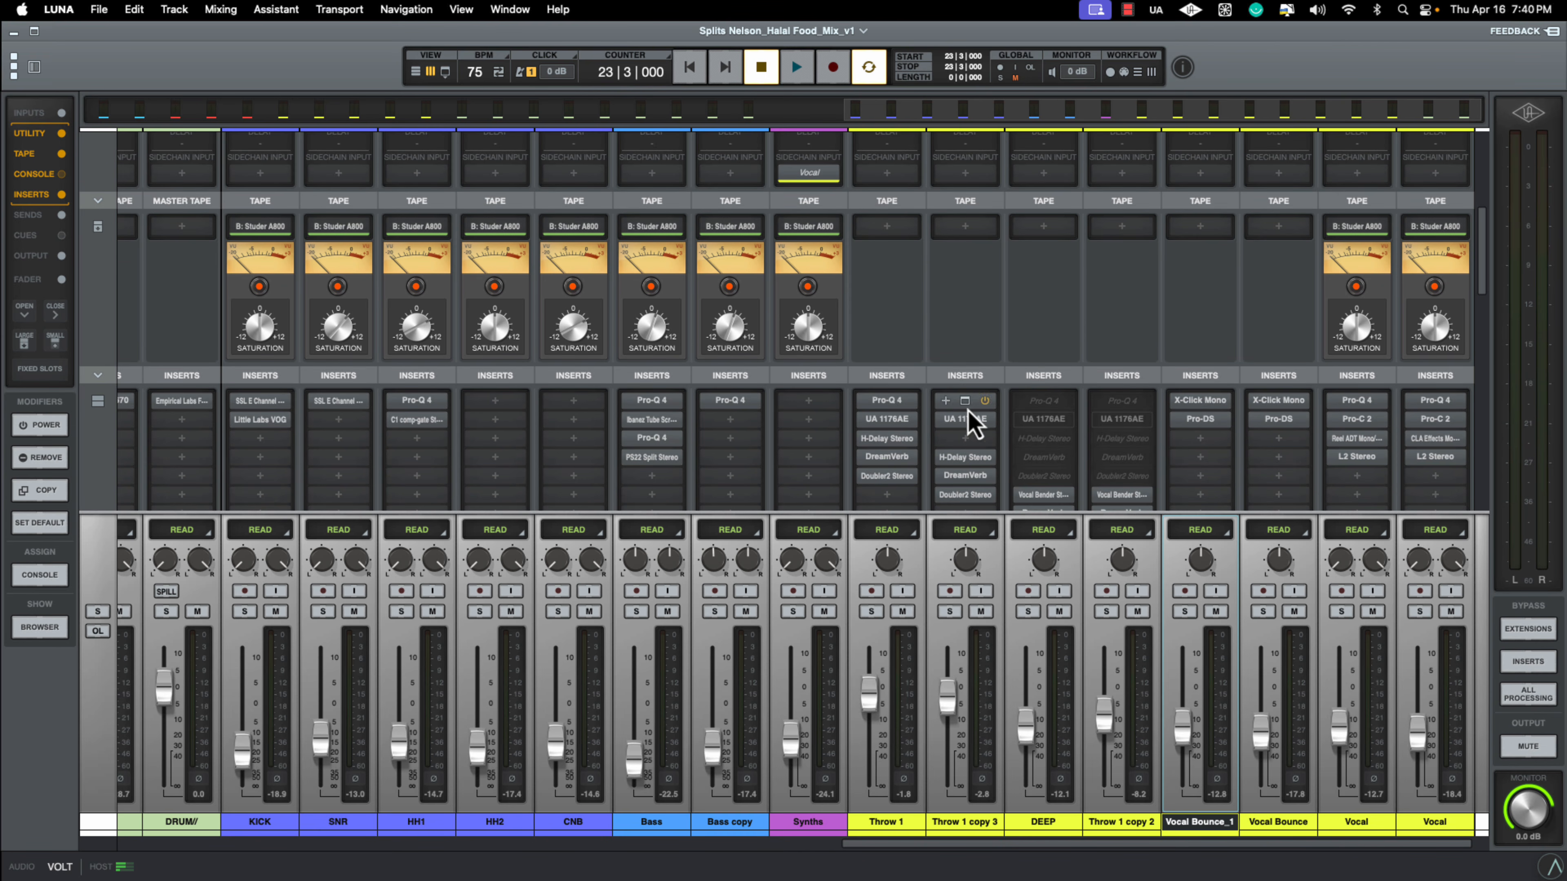
pyautogui.moveTo(944, 845); pyautogui.dragTo(182, 850)
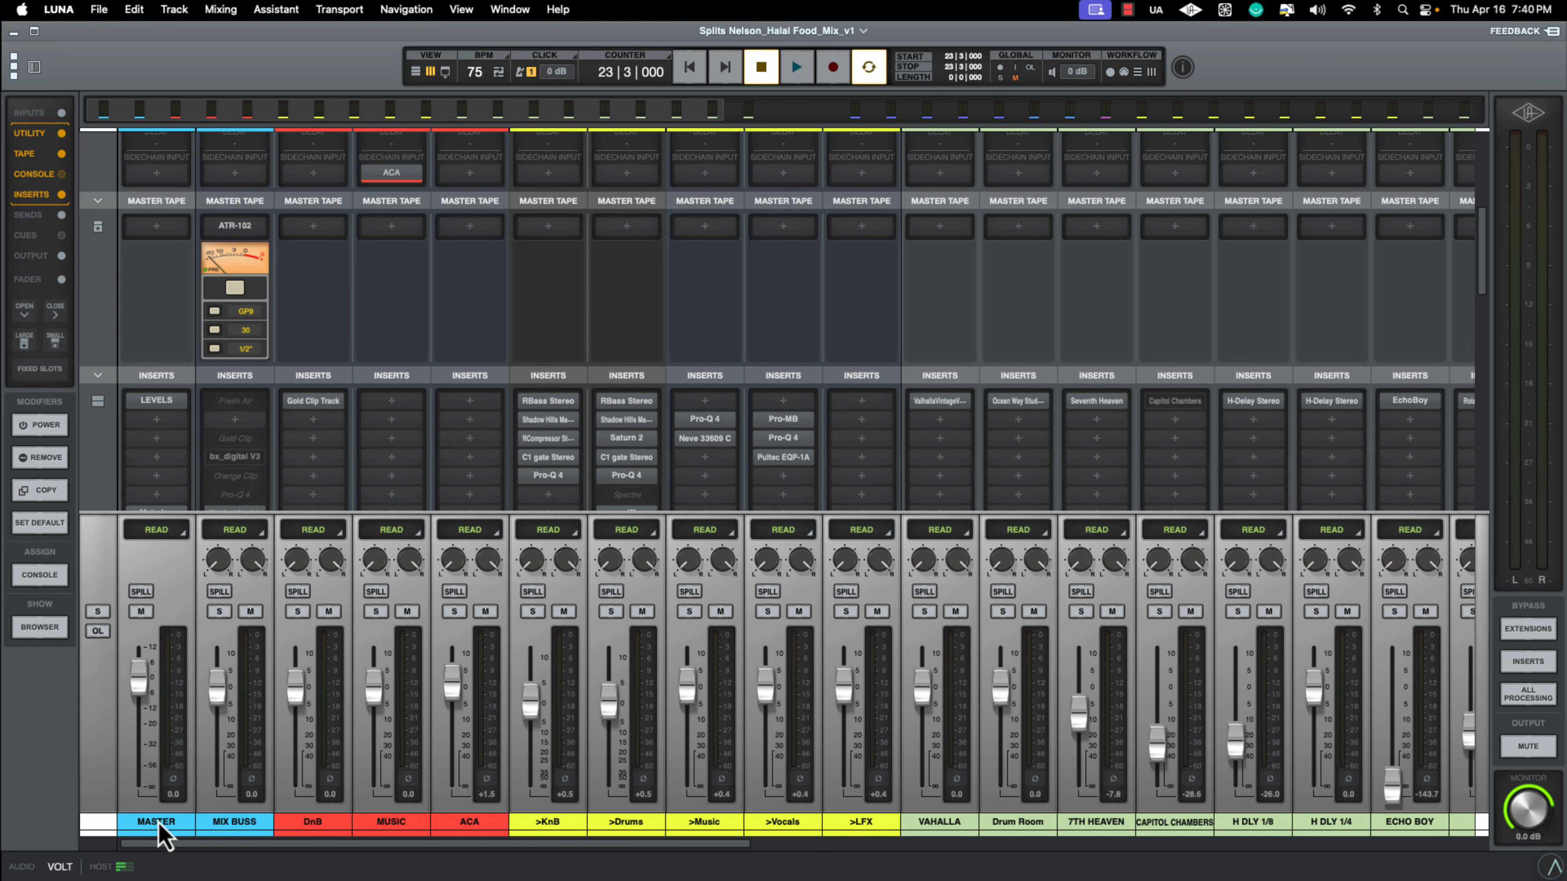
pyautogui.scroll(4, 483, 543)
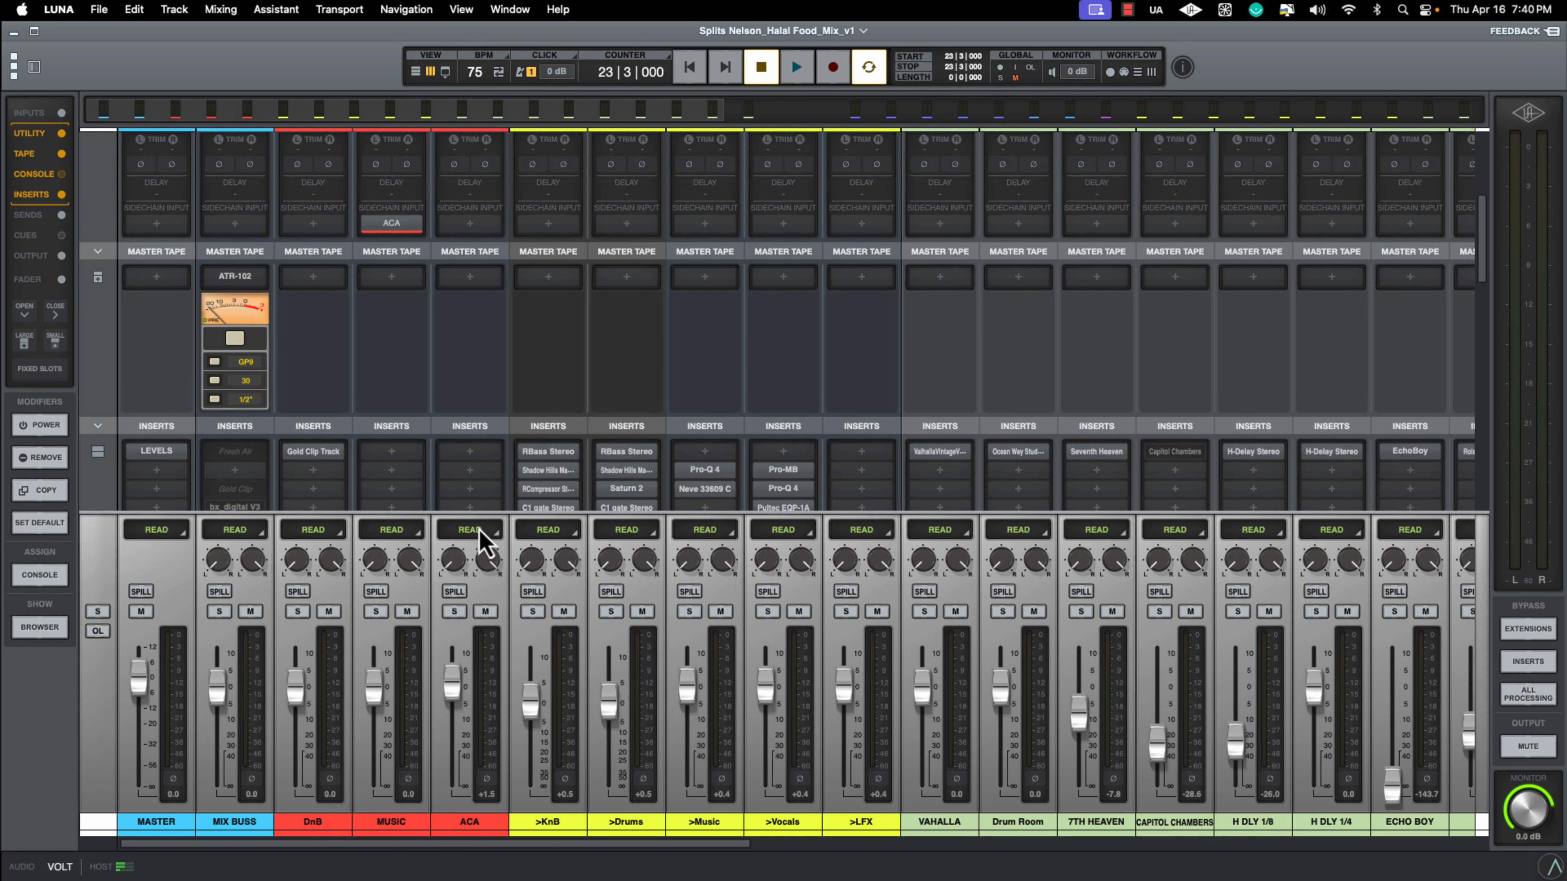
pyautogui.scroll(6, 483, 543)
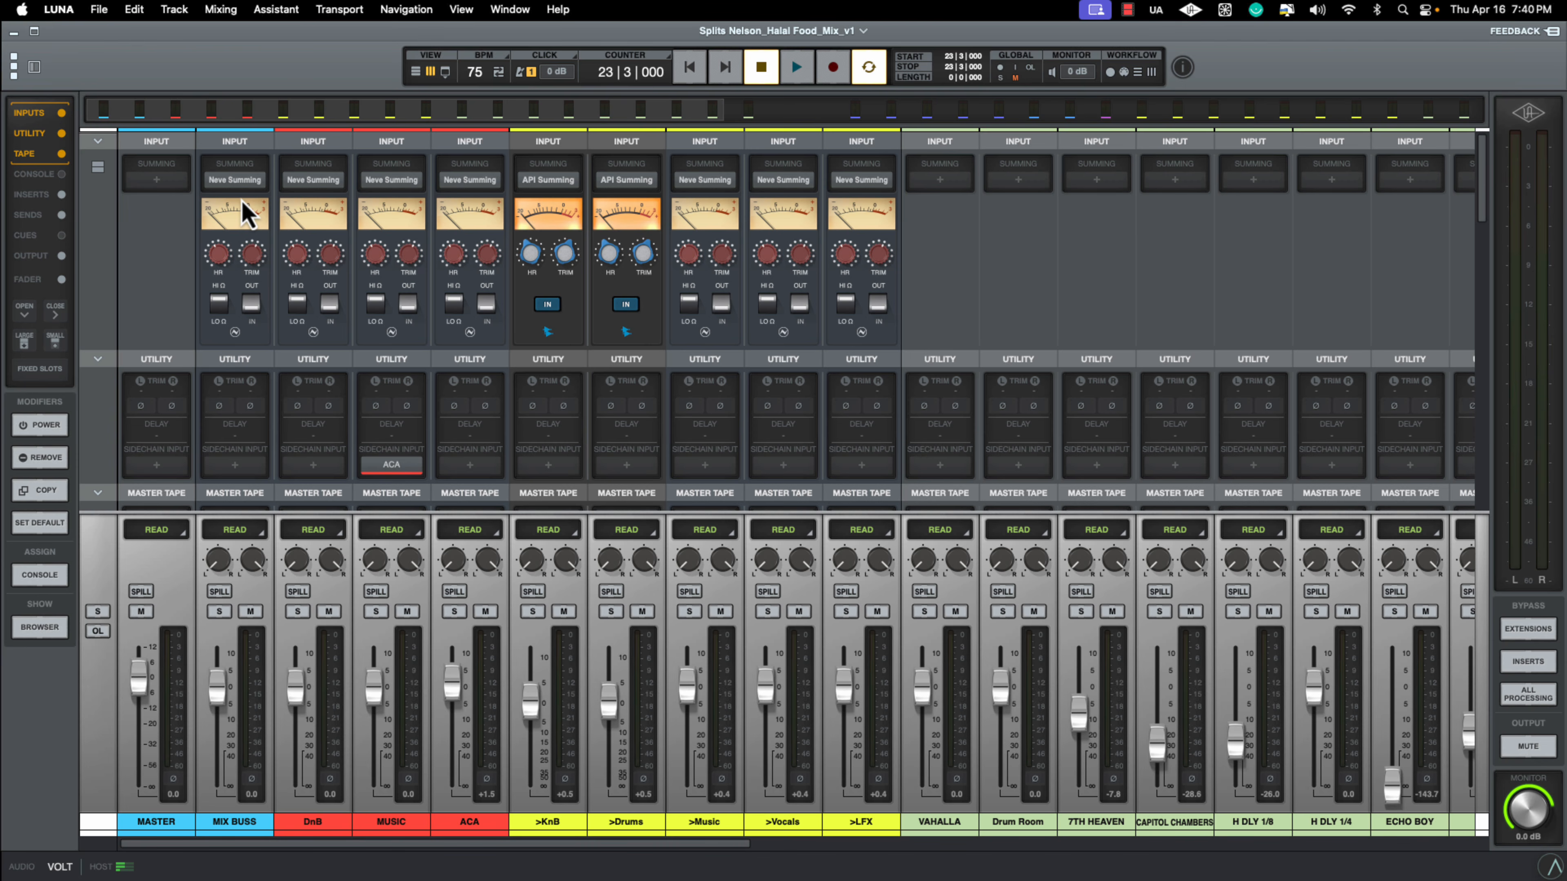
pyautogui.press('super+equal')
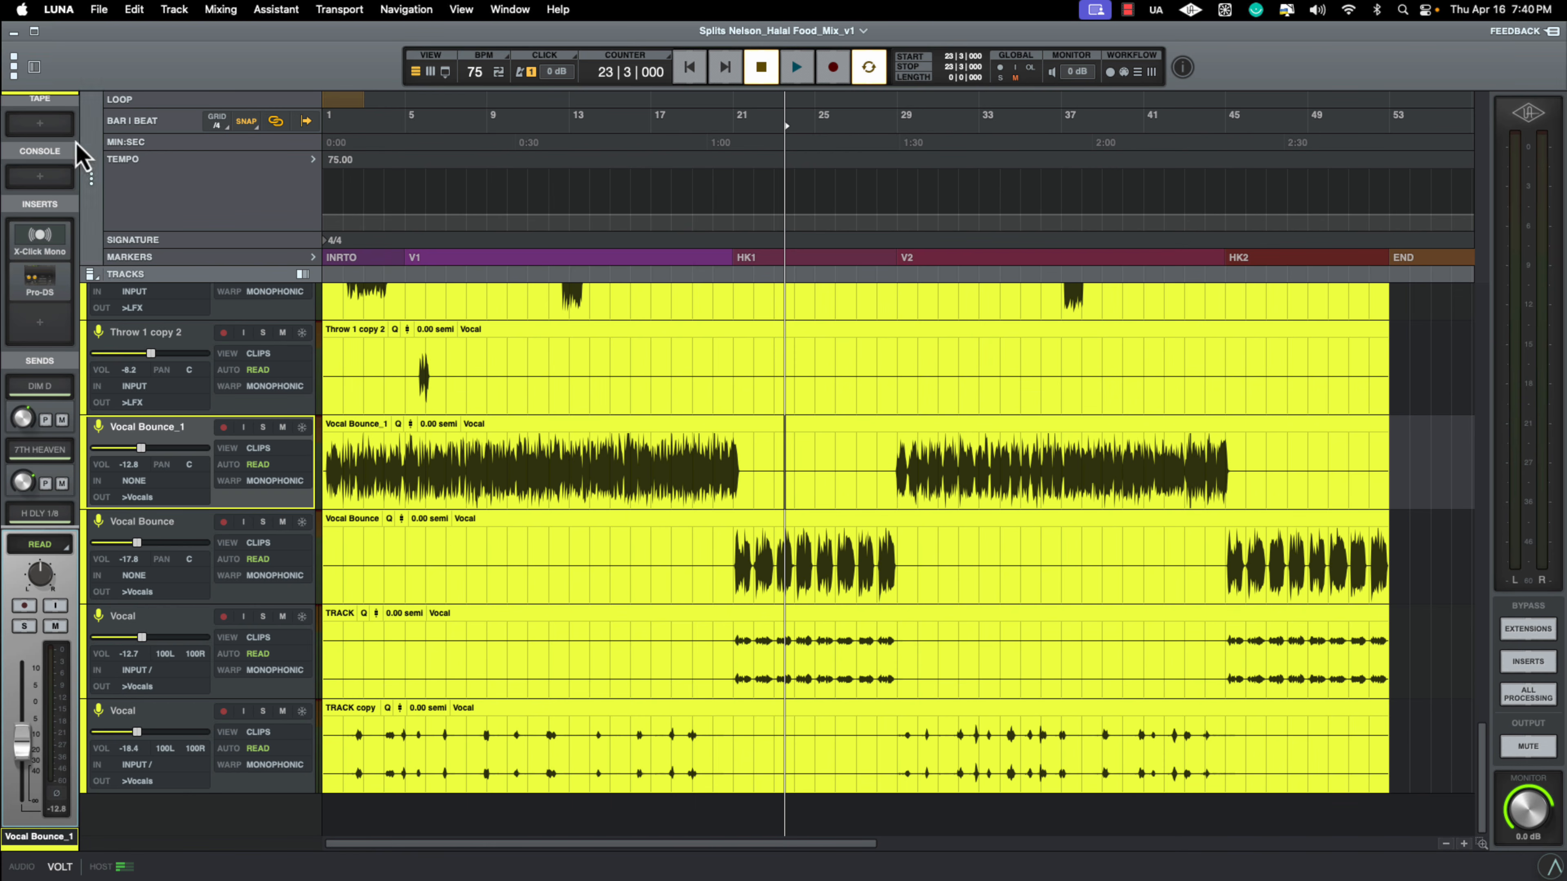
# Create a new session named TEST 1 from the Mix Template
pyautogui.click(37, 71)
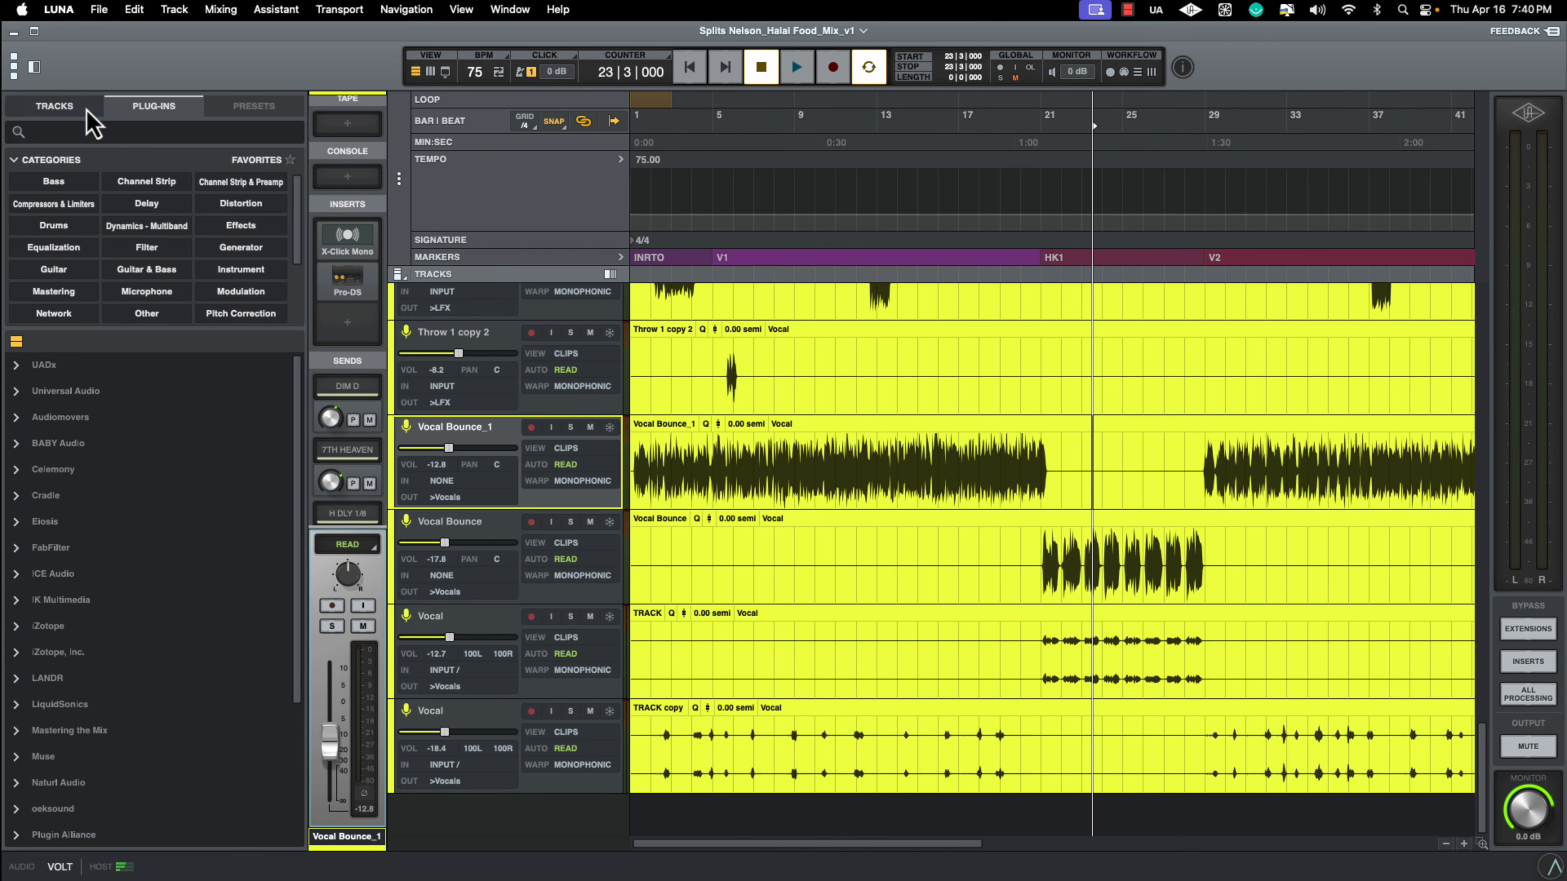
pyautogui.click(15, 61)
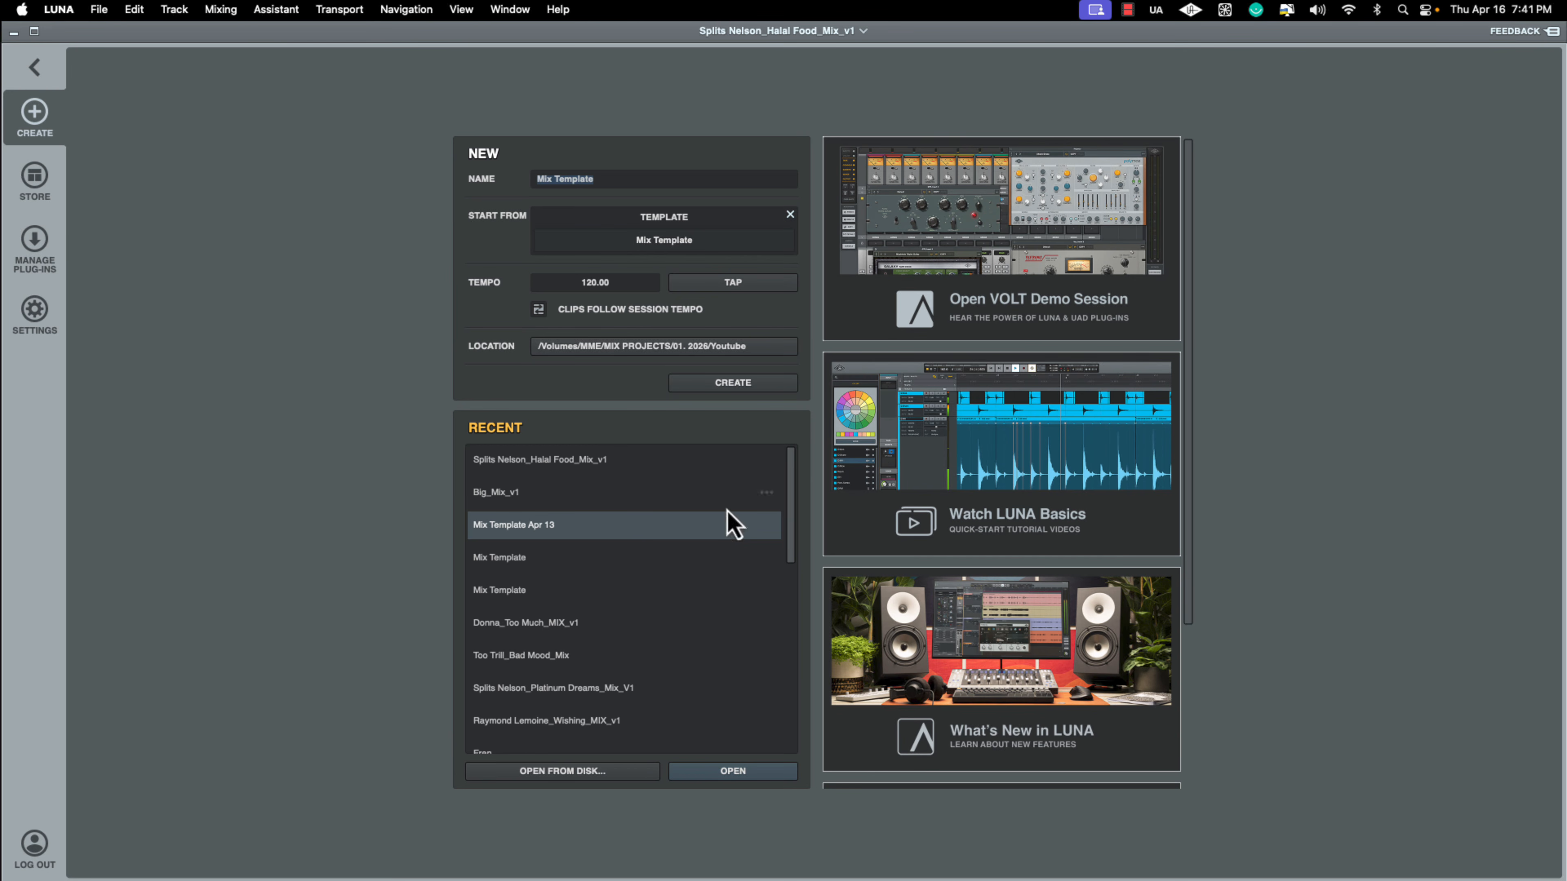
pyautogui.click(624, 178)
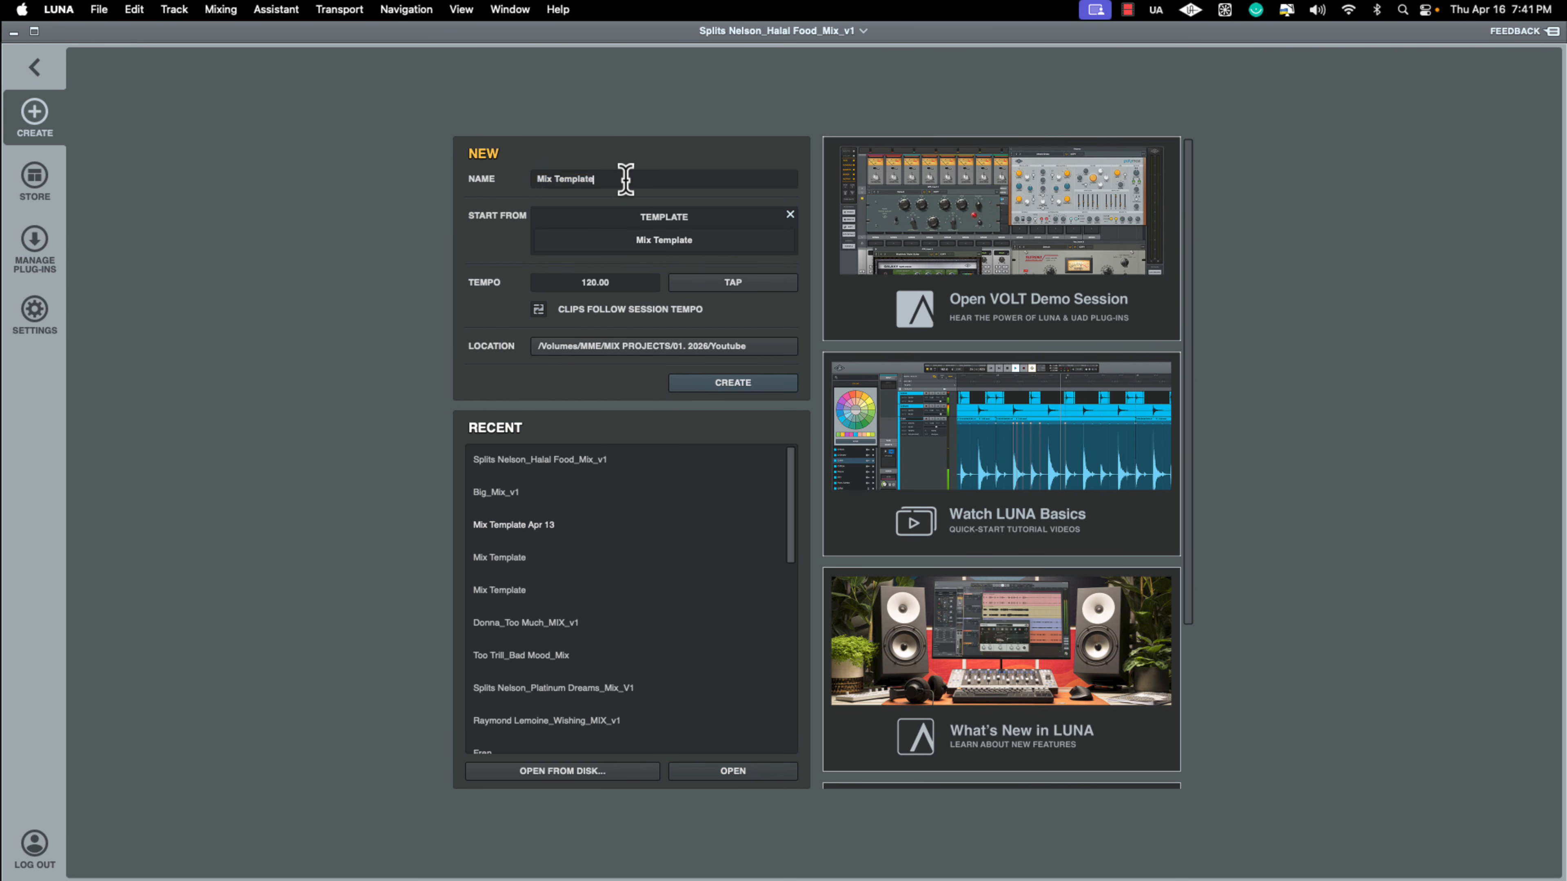
pyautogui.write('TEST')
pyautogui.press('Return')
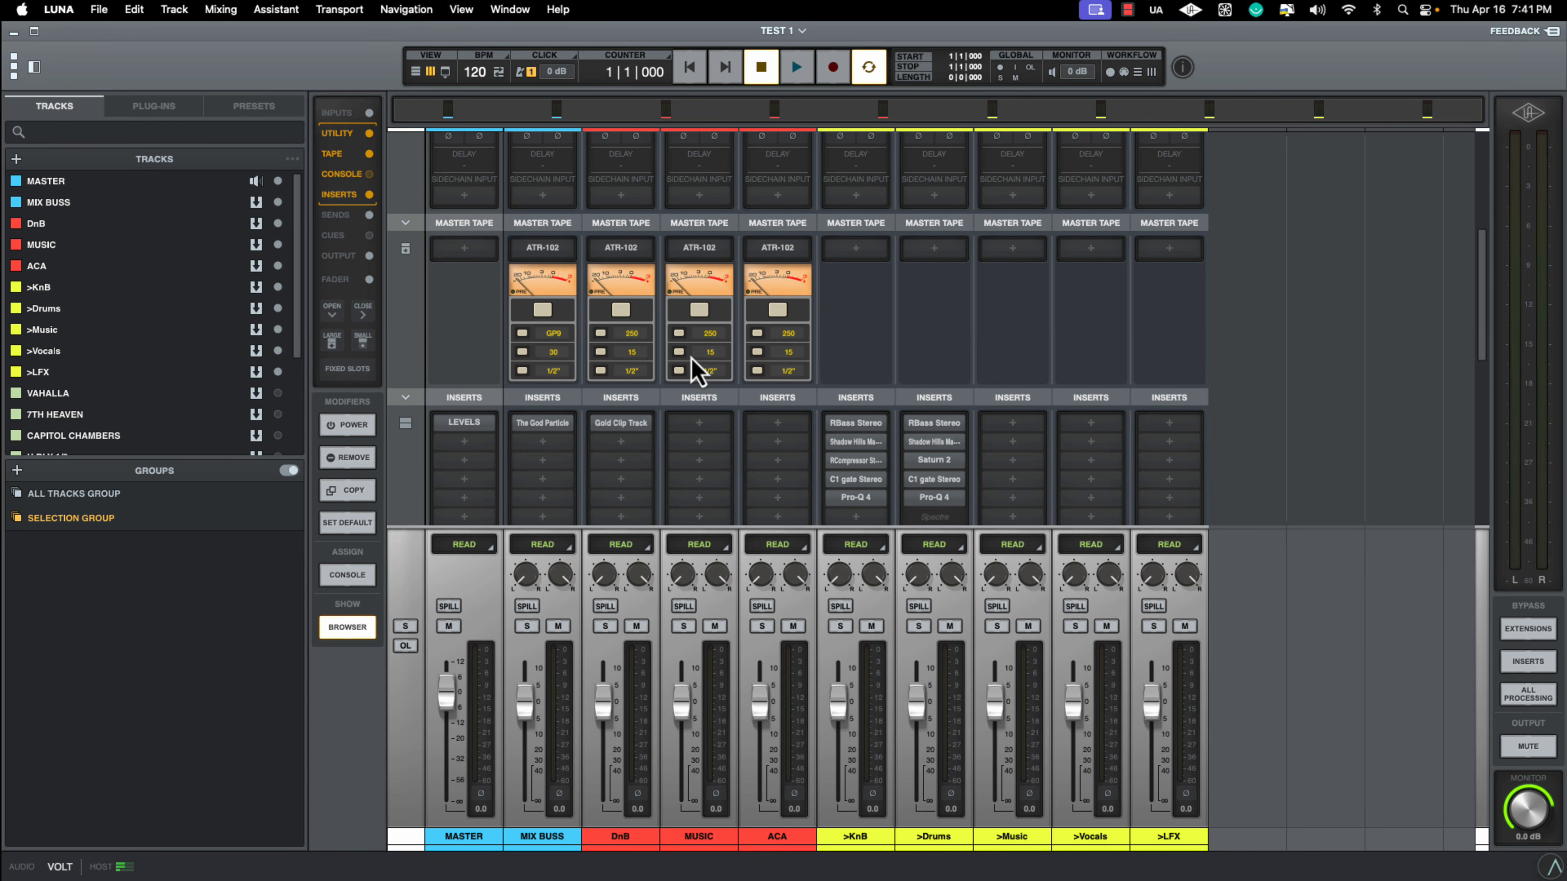
# Select the >LFX bus and open the audio file import
pyautogui.click(1185, 849)
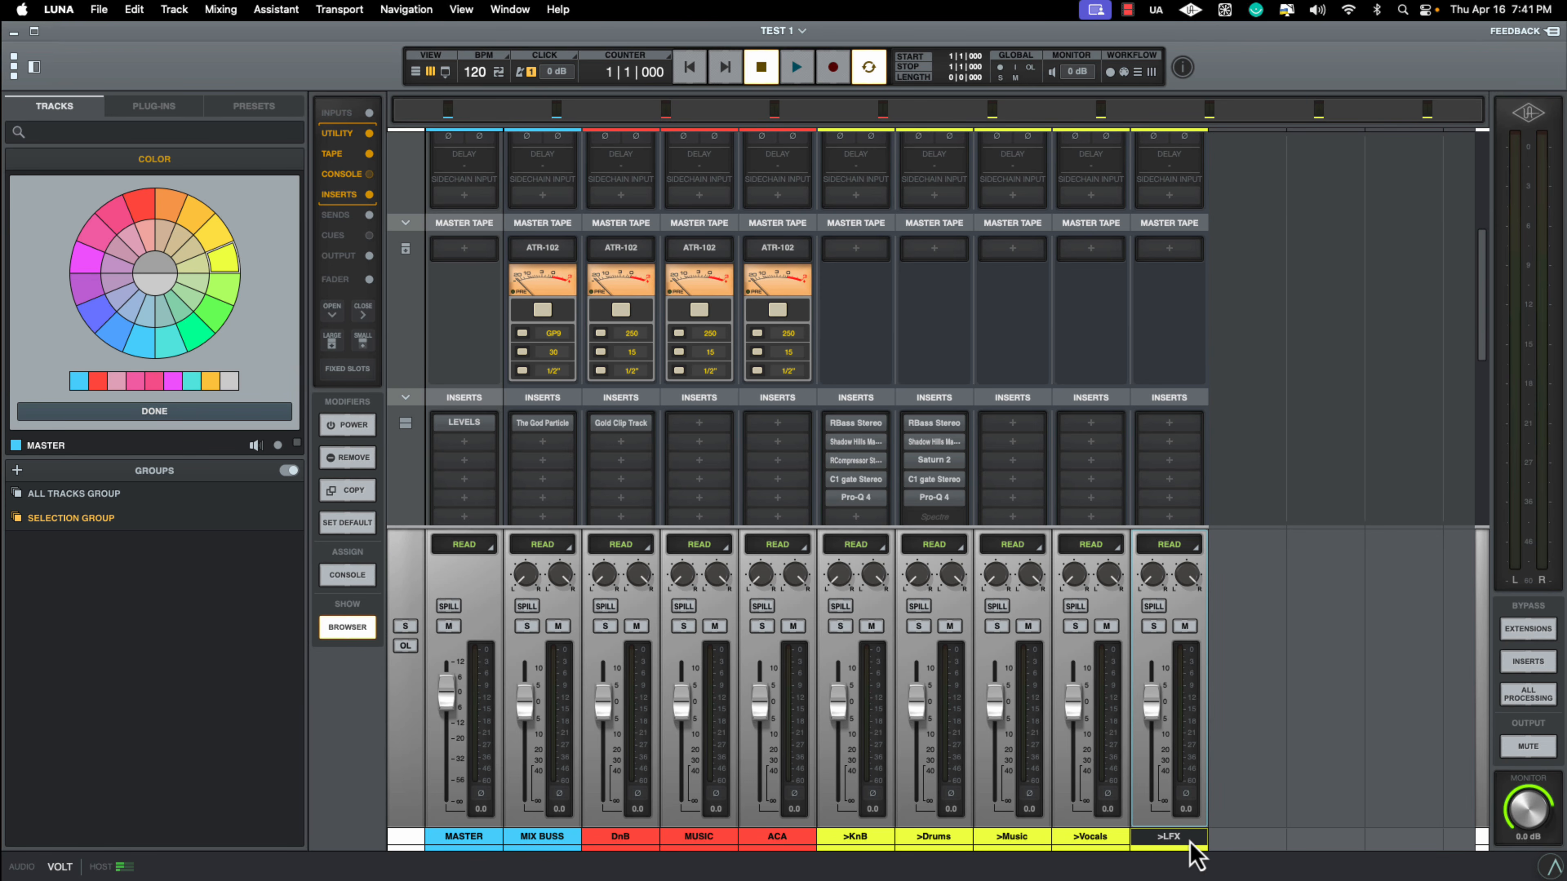
pyautogui.press('shift+super+i')
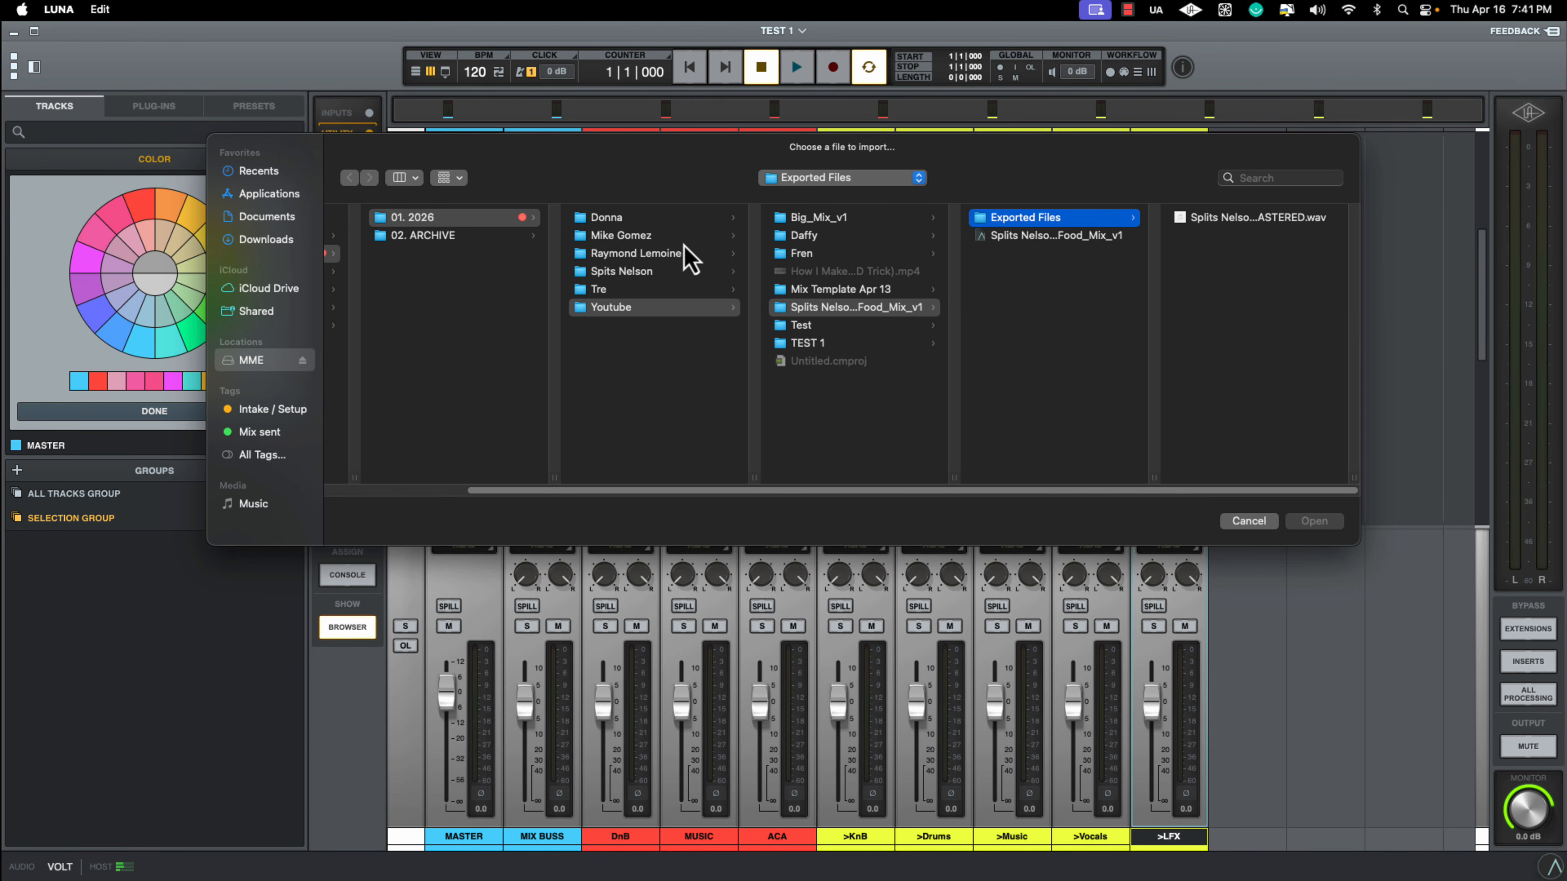
# Search the project folders on the MME drive for audio stems to import
pyautogui.click(646, 244)
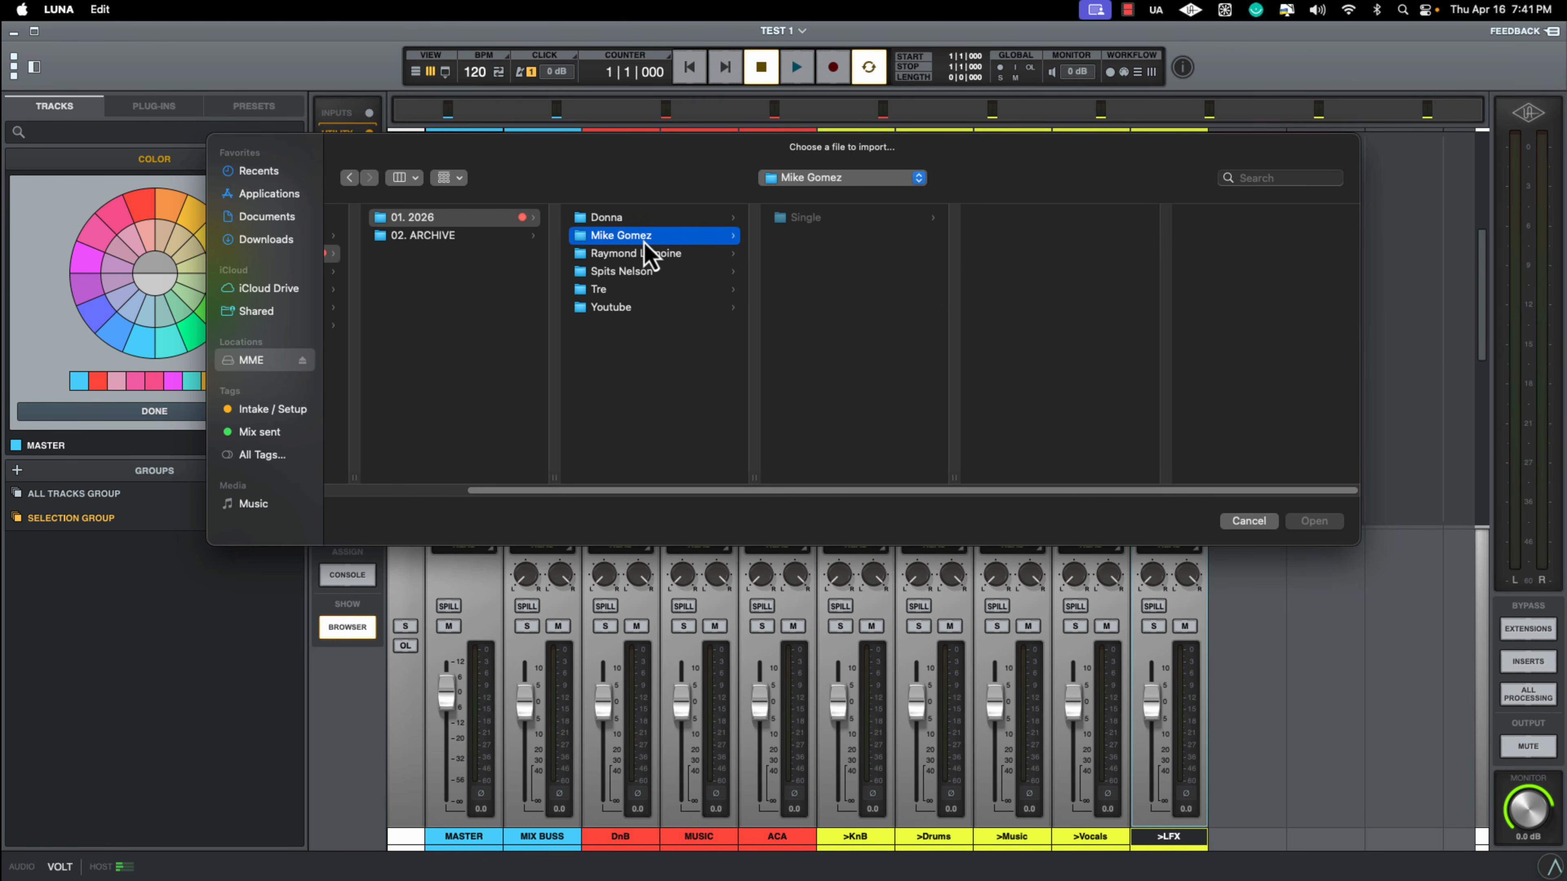
pyautogui.click(630, 260)
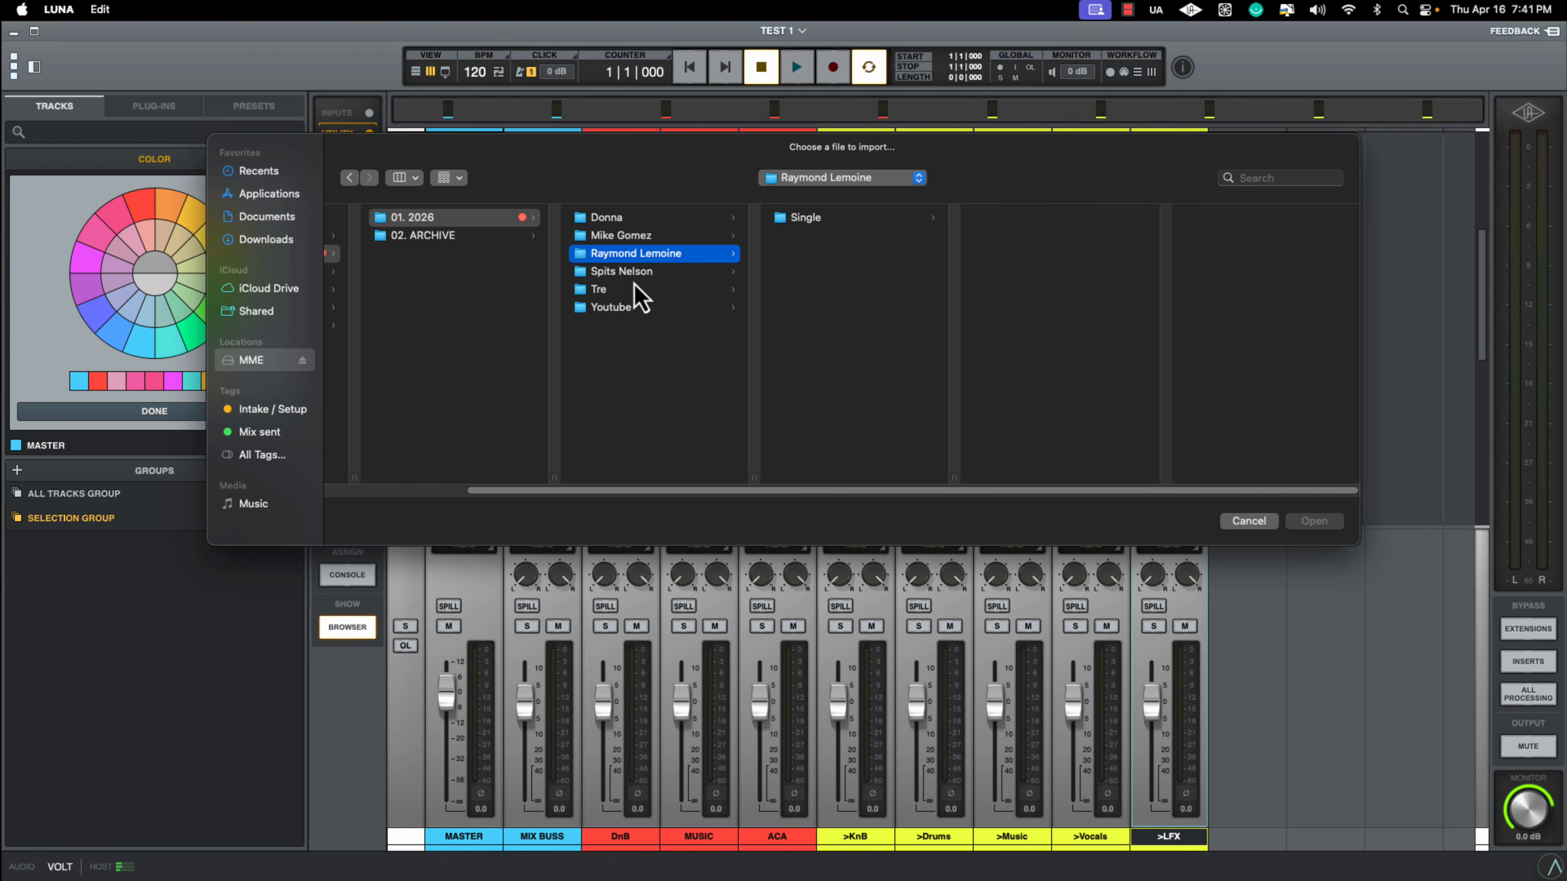
pyautogui.click(604, 308)
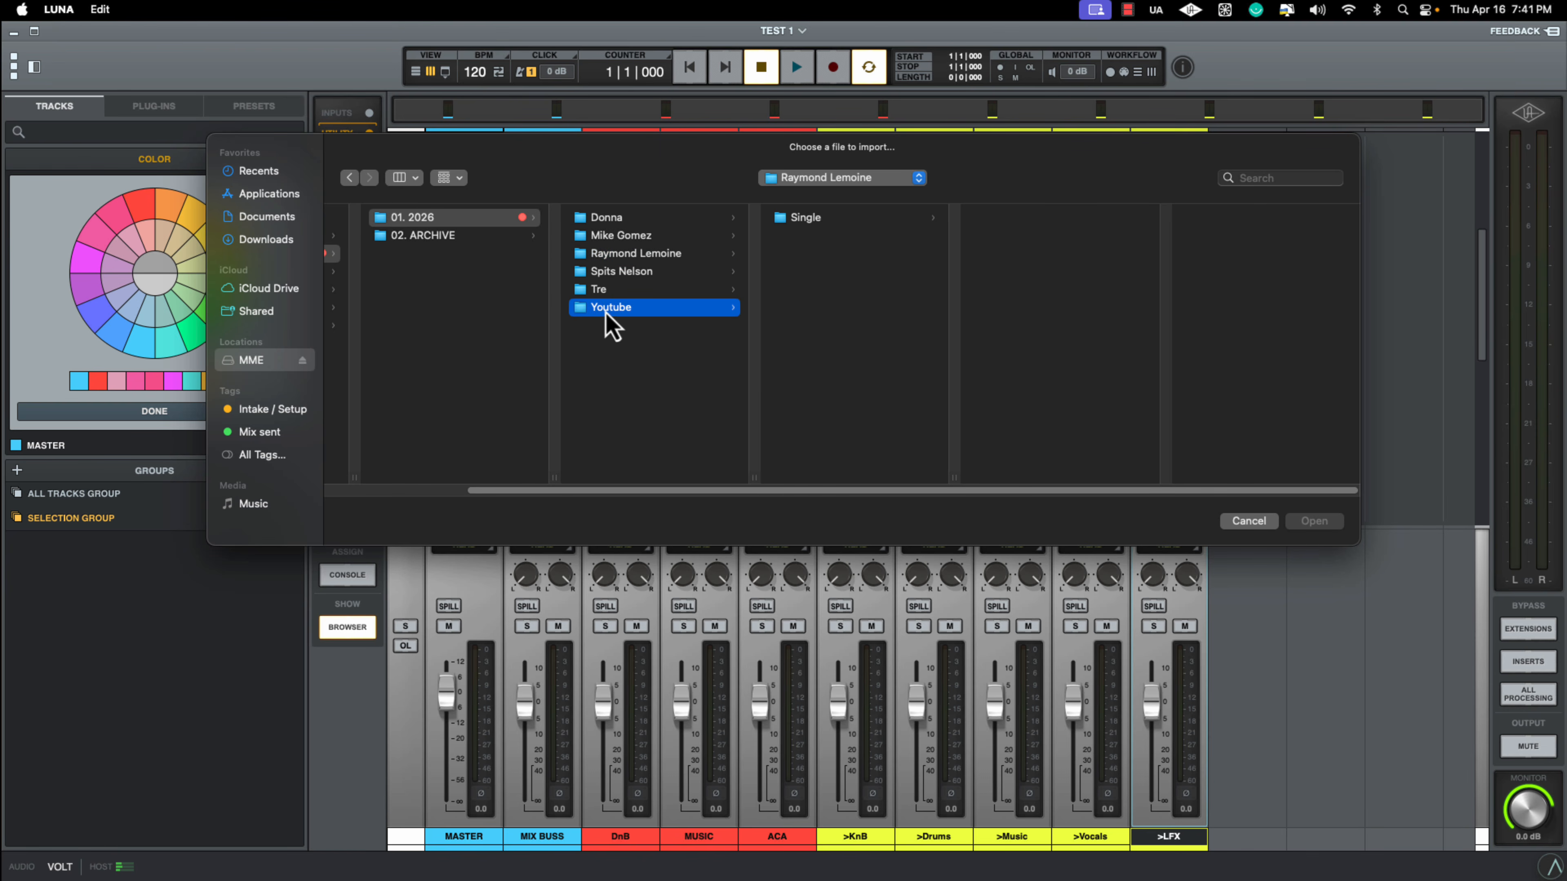
pyautogui.click(856, 312)
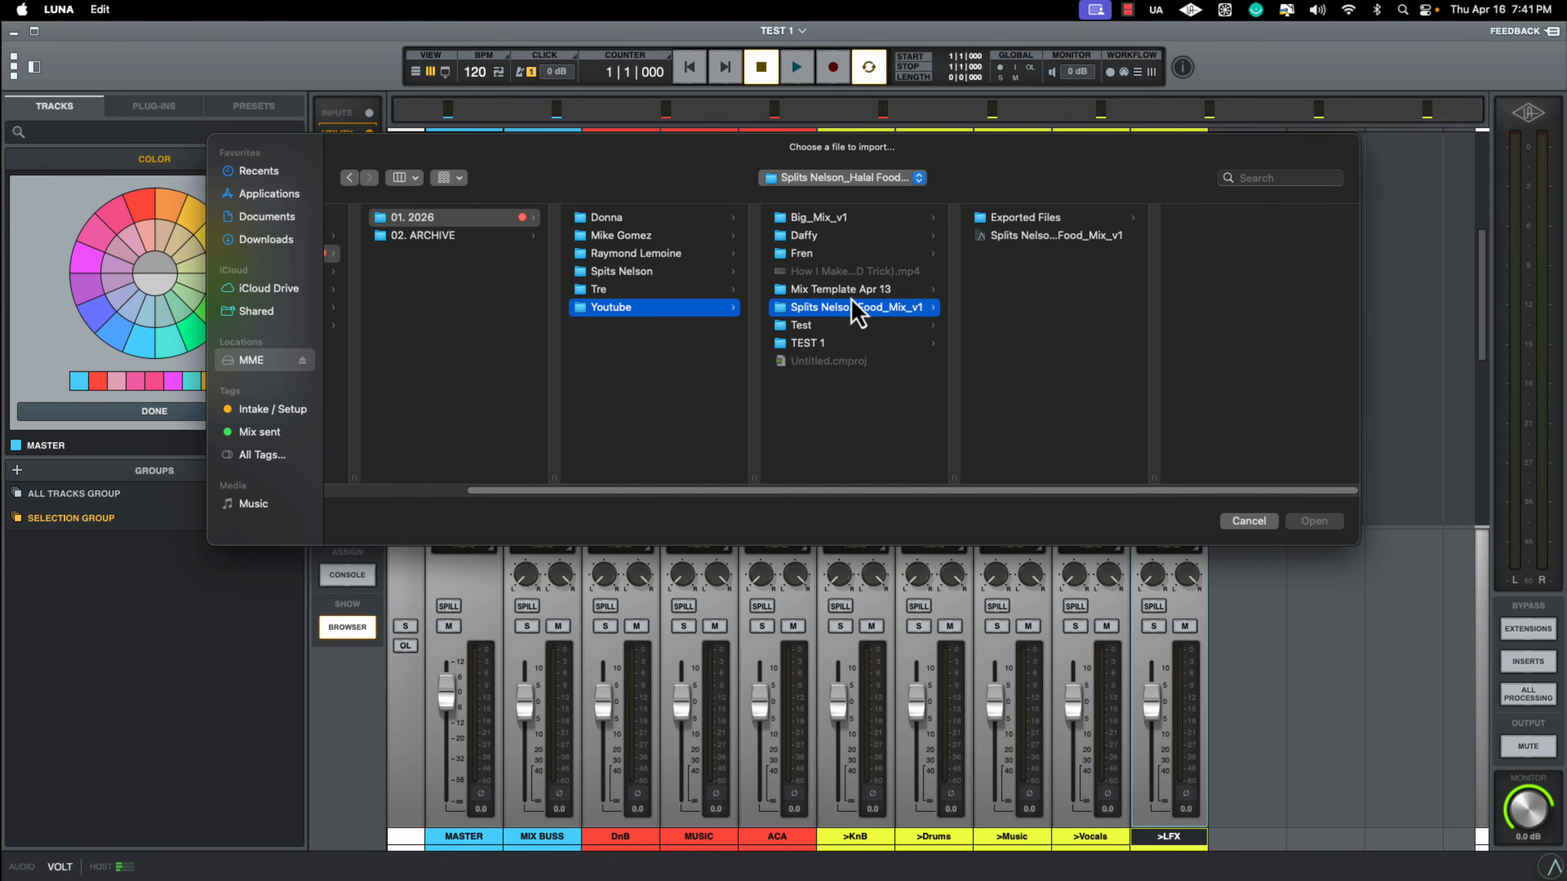
pyautogui.click(834, 291)
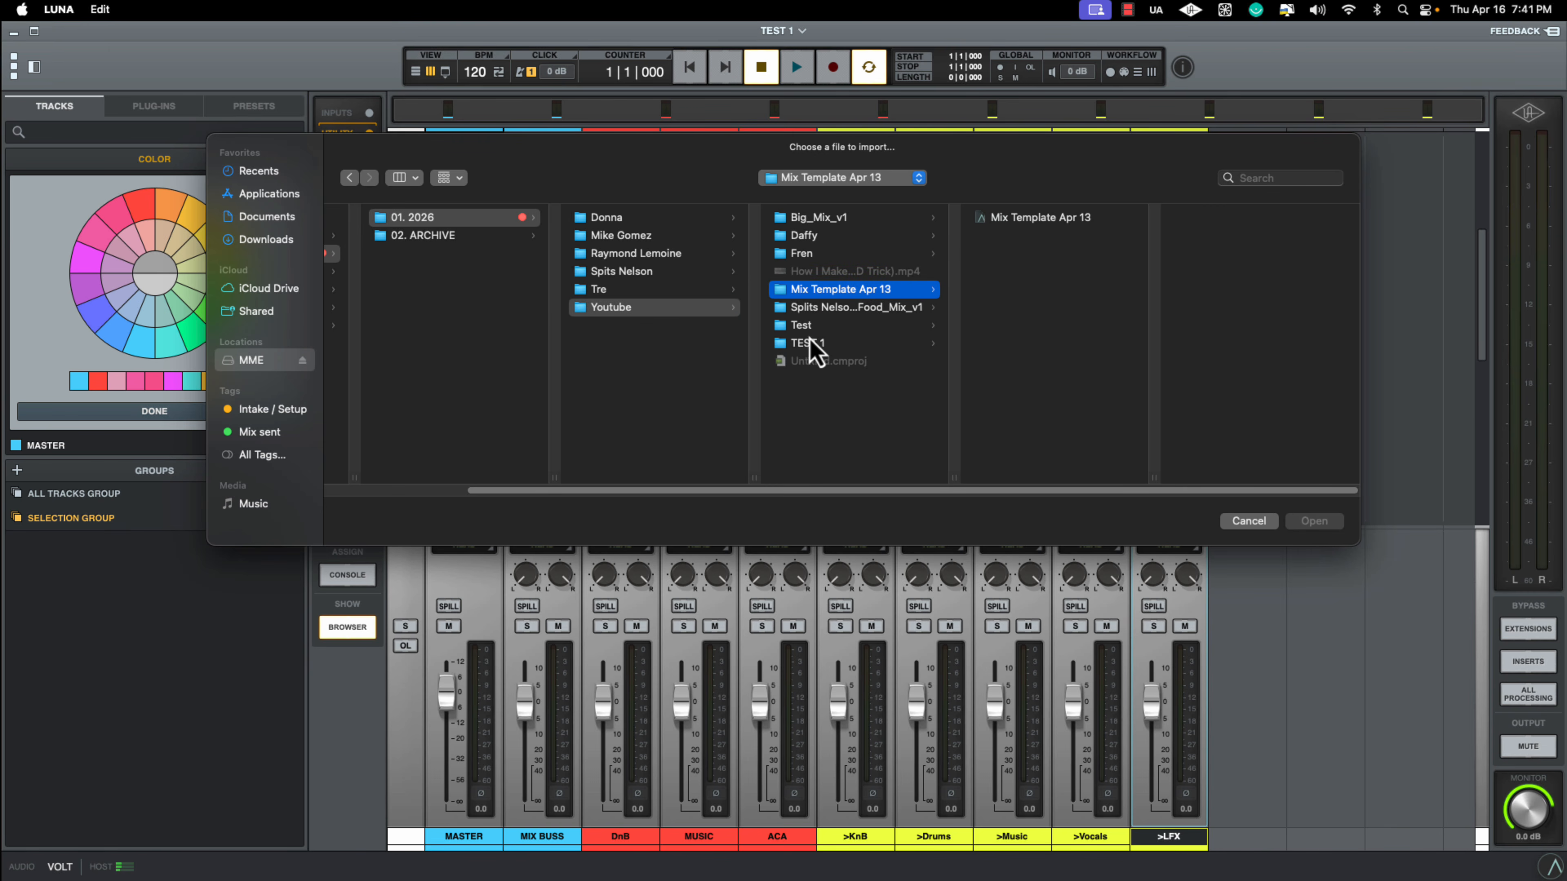
pyautogui.click(808, 331)
pyautogui.click(805, 345)
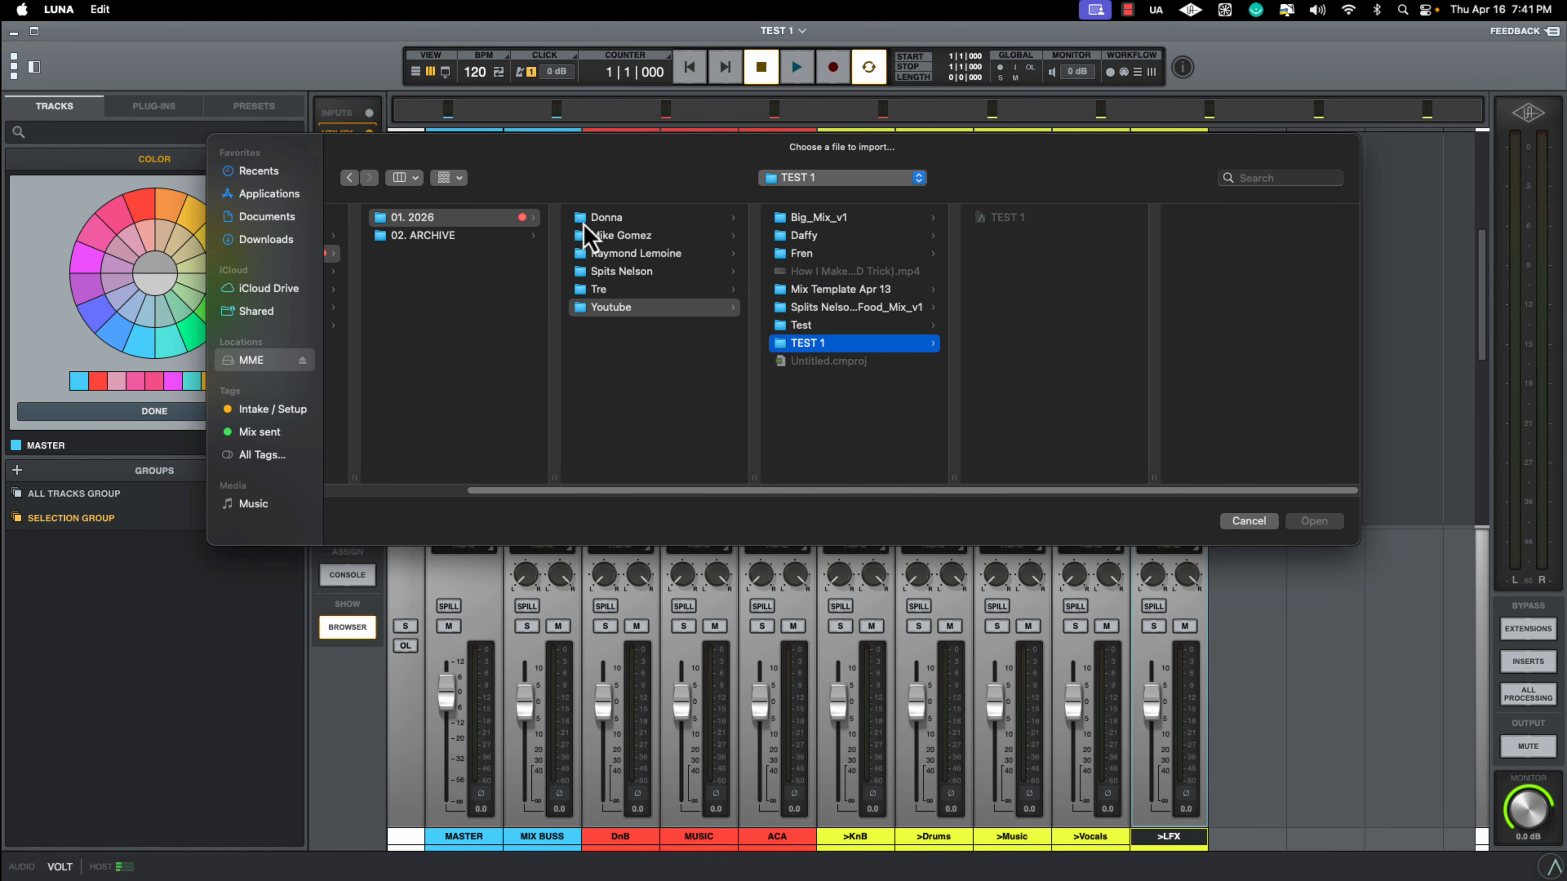
pyautogui.click(617, 254)
pyautogui.click(816, 219)
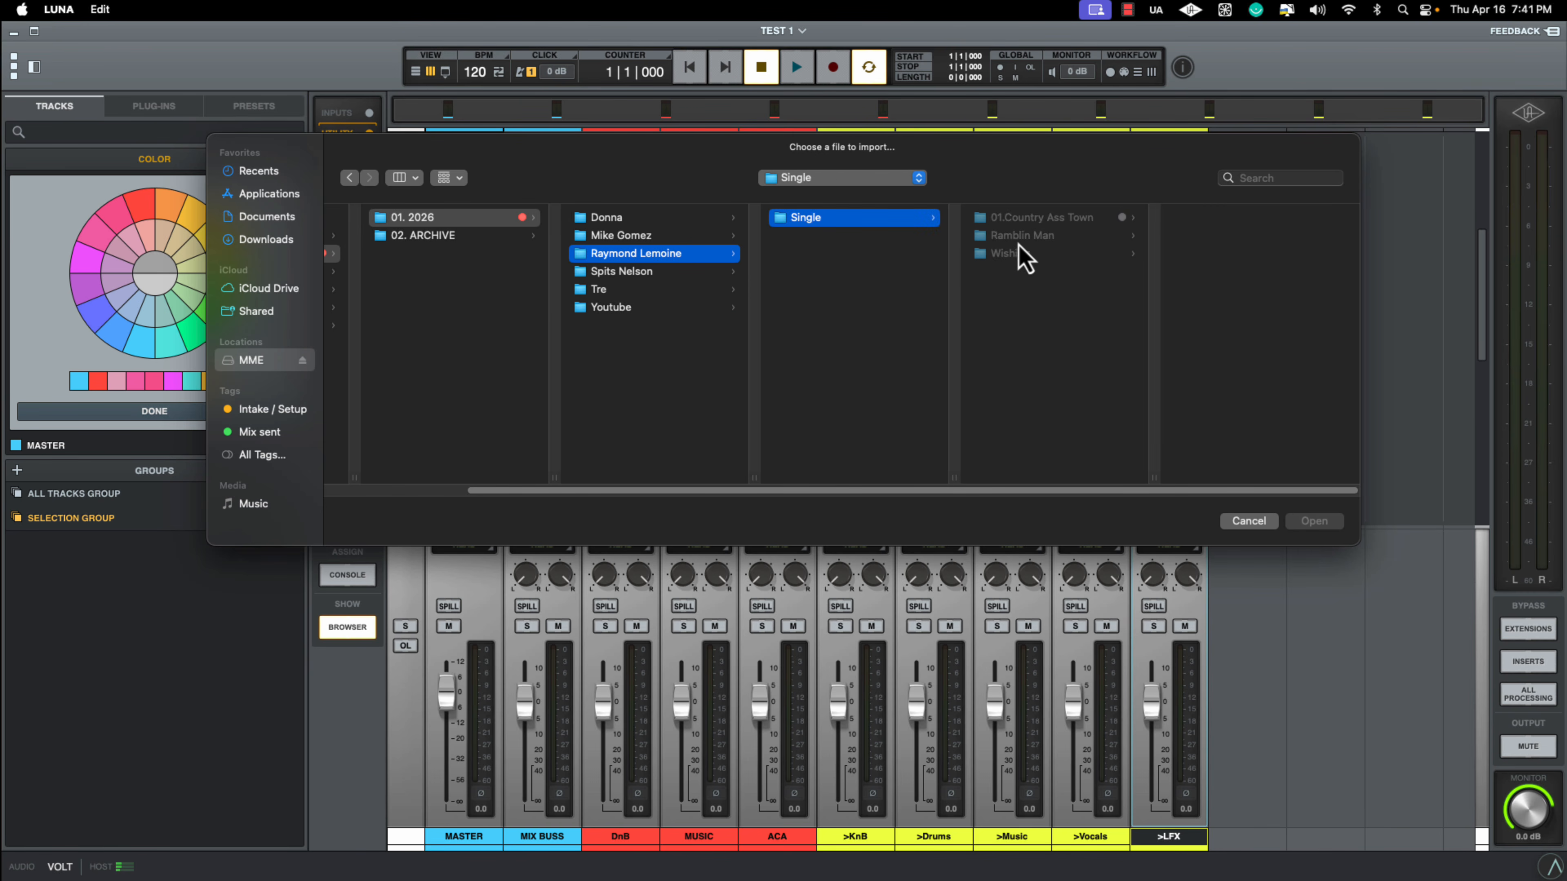
pyautogui.click(1021, 255)
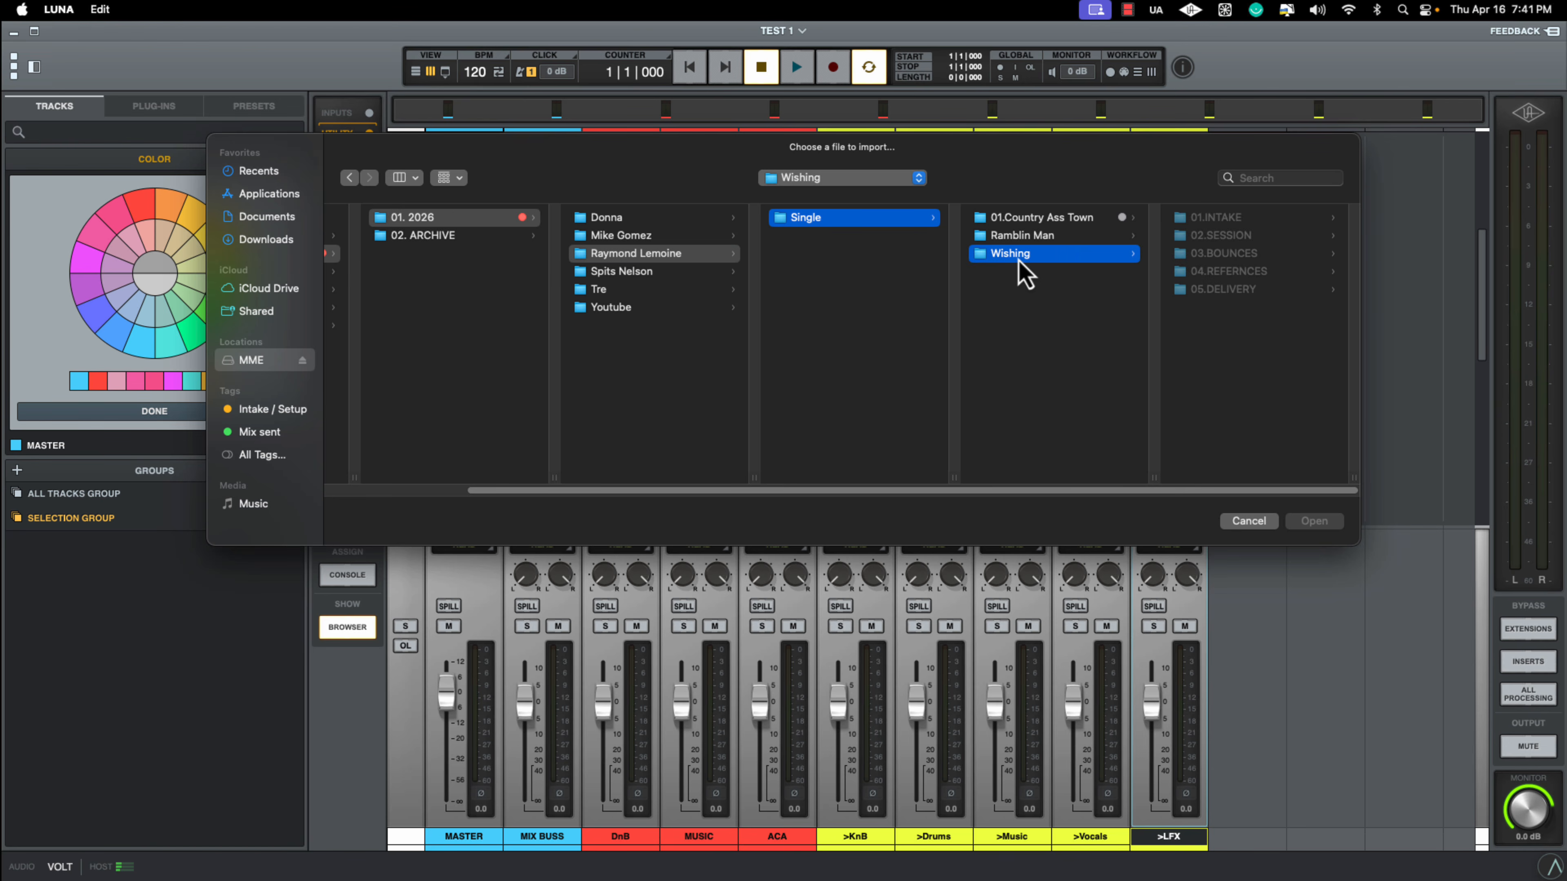
pyautogui.click(1251, 253)
pyautogui.click(1057, 237)
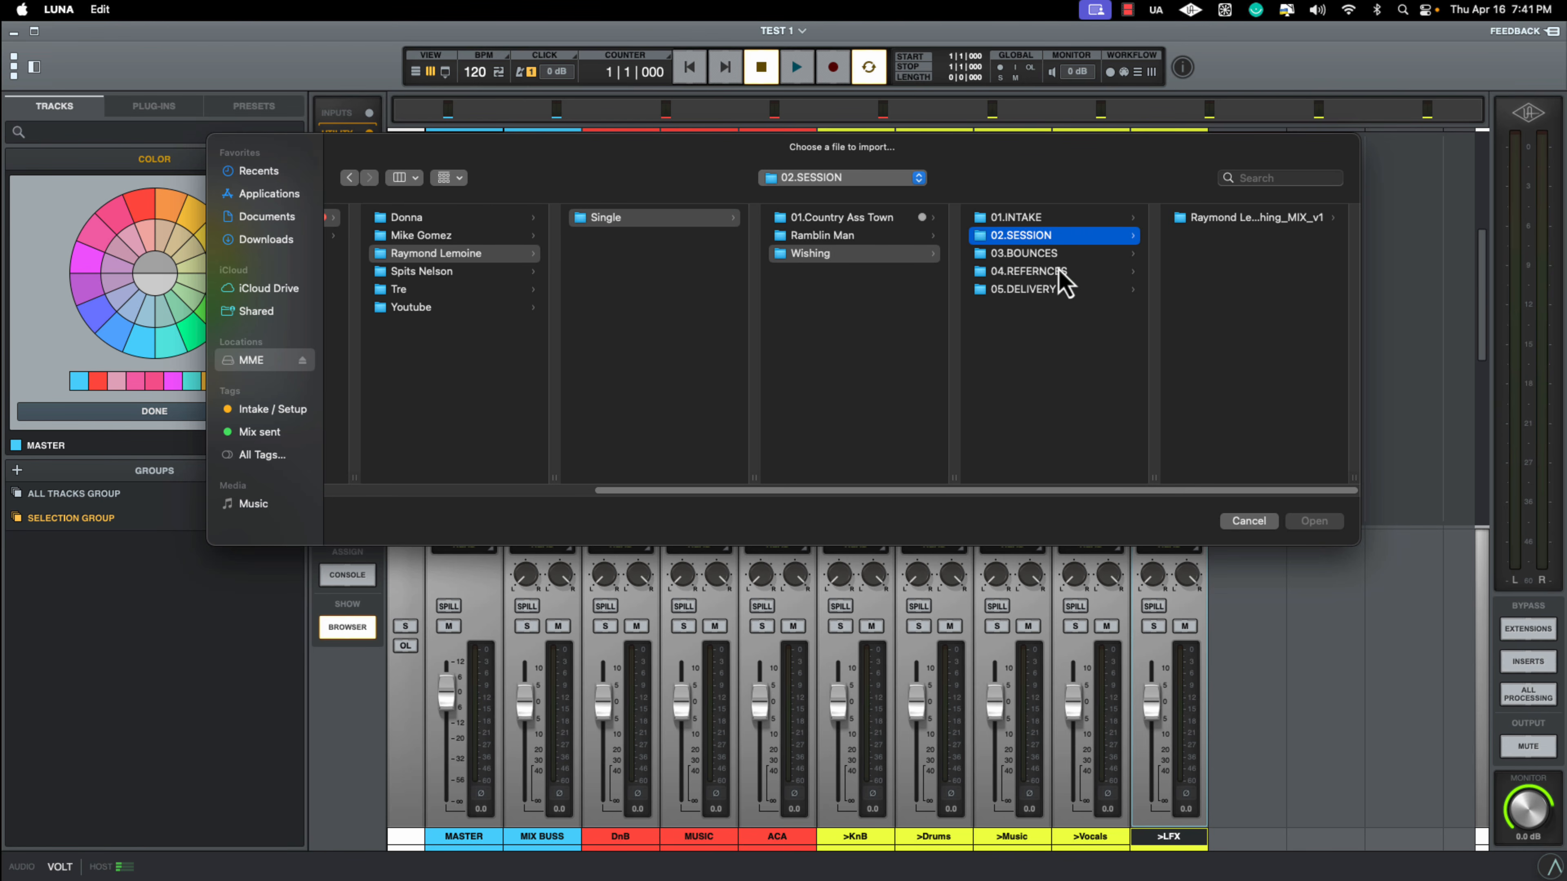
pyautogui.click(1048, 217)
pyautogui.click(1231, 219)
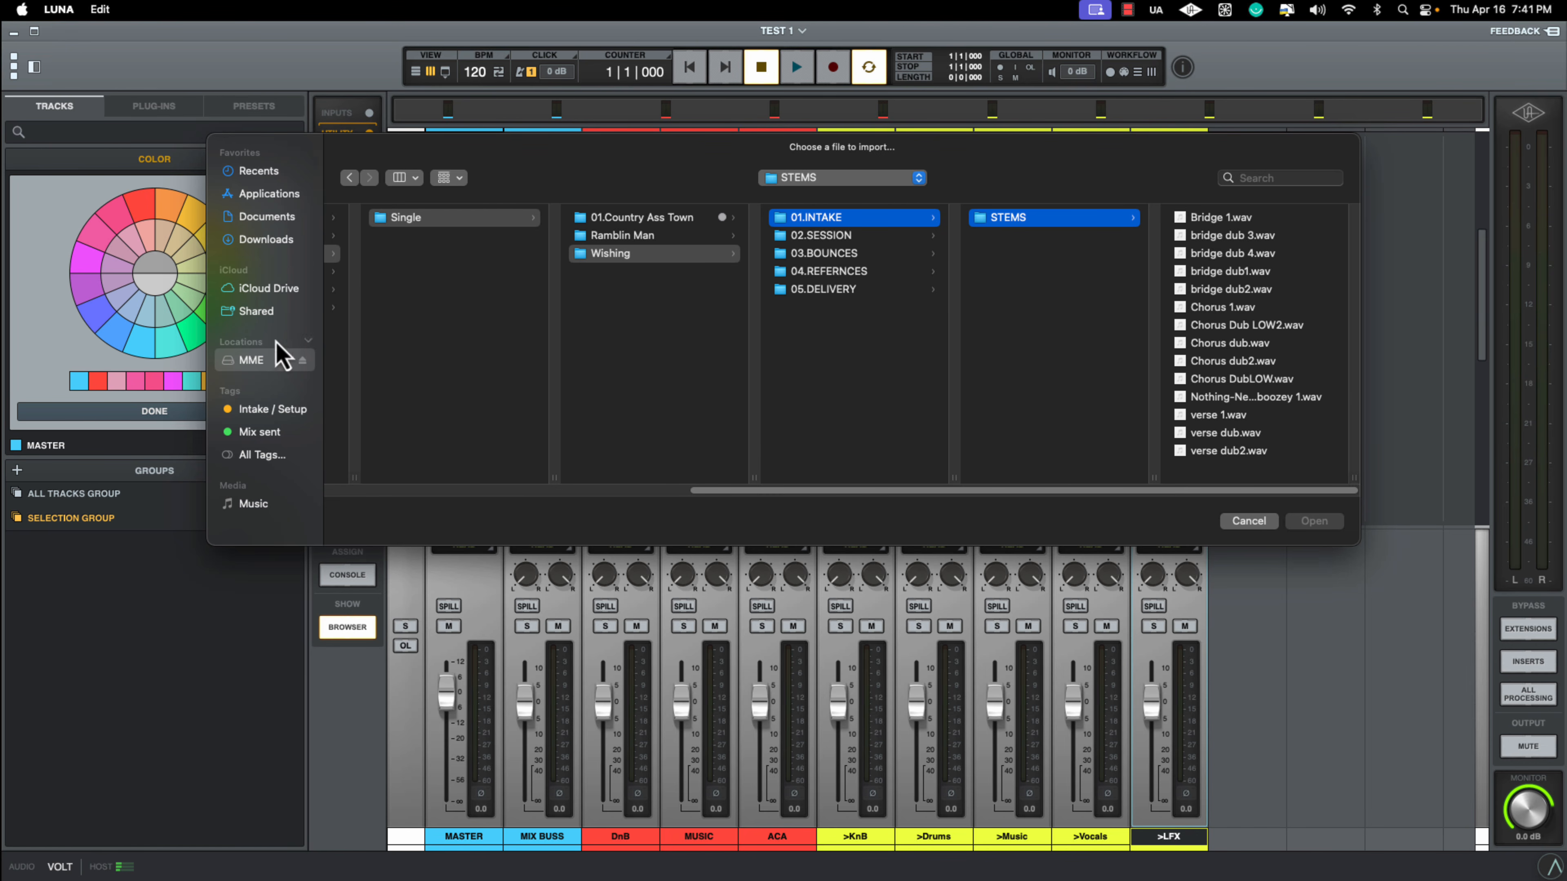
# Import all the WAV files from the "call u bck track out" folder in Downloads
pyautogui.click(265, 241)
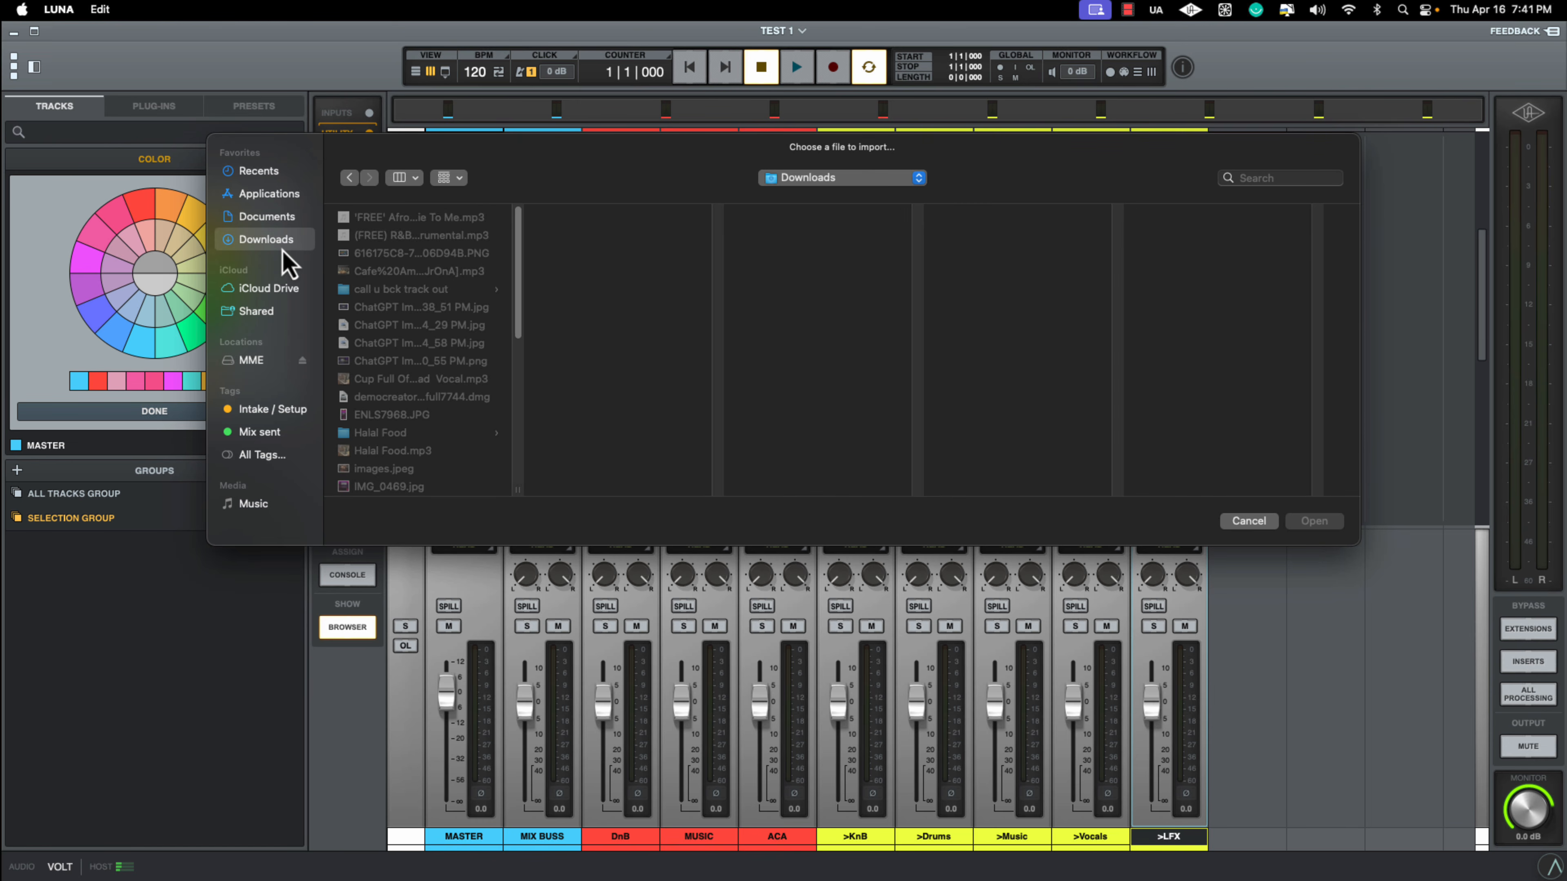
pyautogui.scroll(-10, 441, 414)
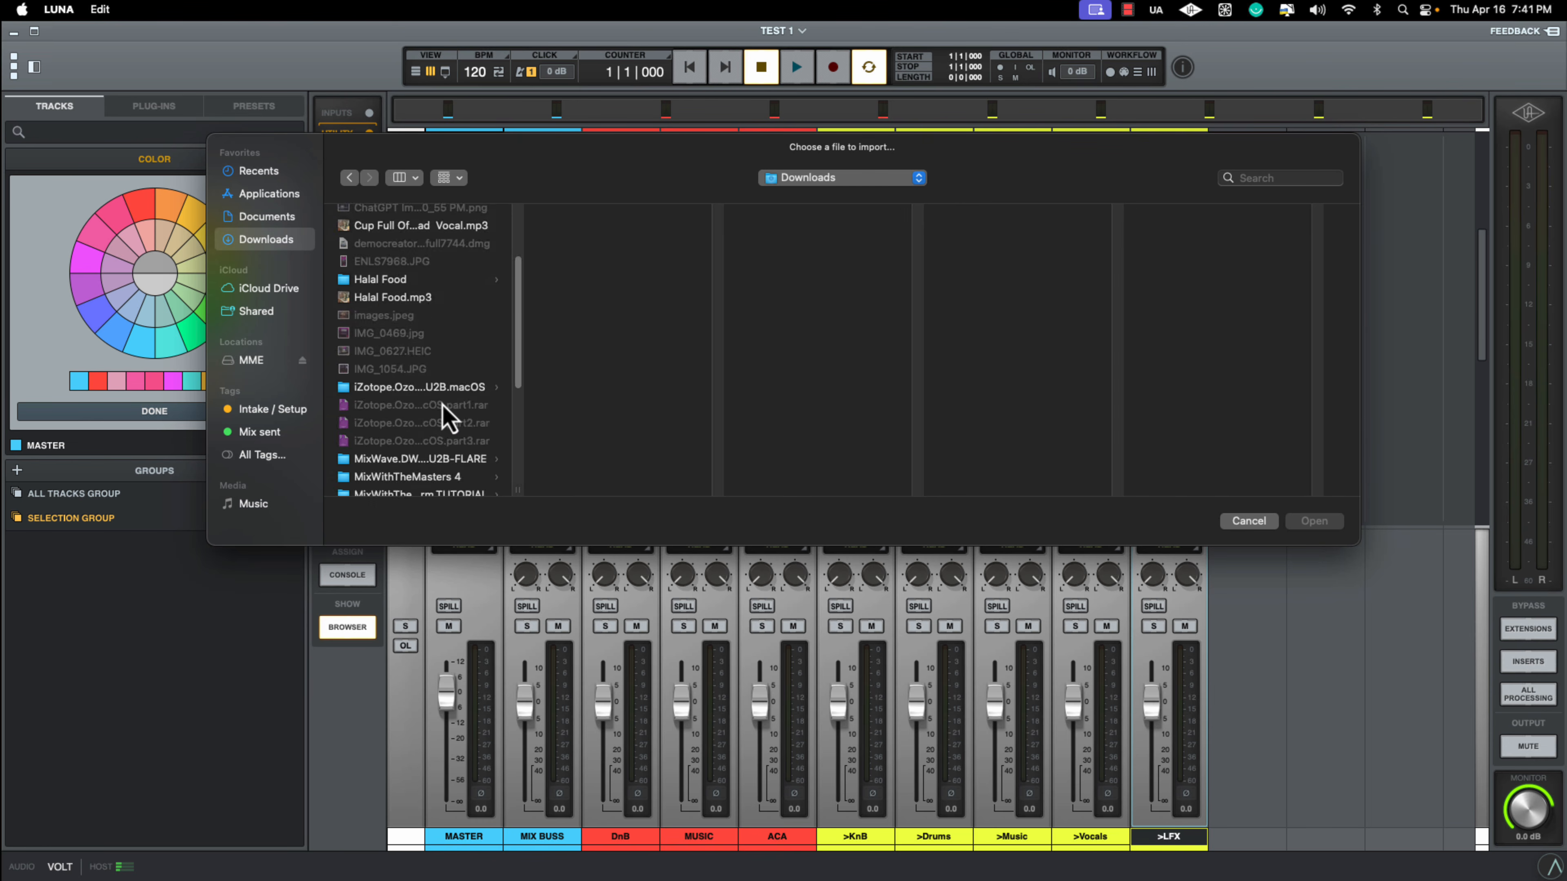
pyautogui.scroll(10, 441, 413)
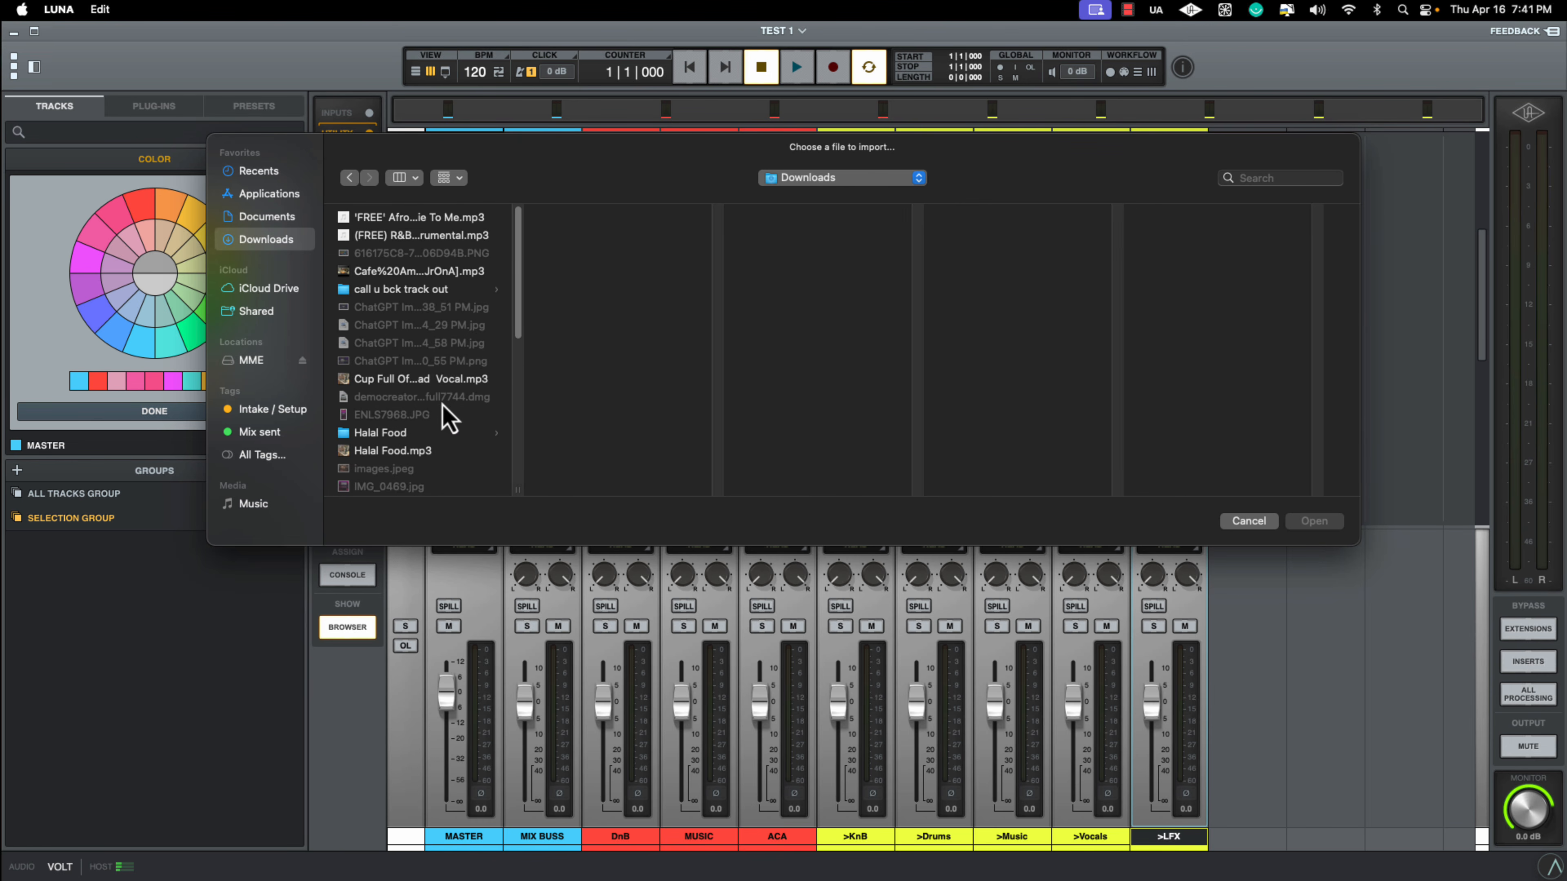
pyautogui.click(419, 290)
pyautogui.click(681, 326)
pyautogui.keyDown('shift'); pyautogui.click(676, 236); pyautogui.keyUp('shift')
pyautogui.keyDown('shift'); pyautogui.click(617, 217); pyautogui.keyUp('shift')
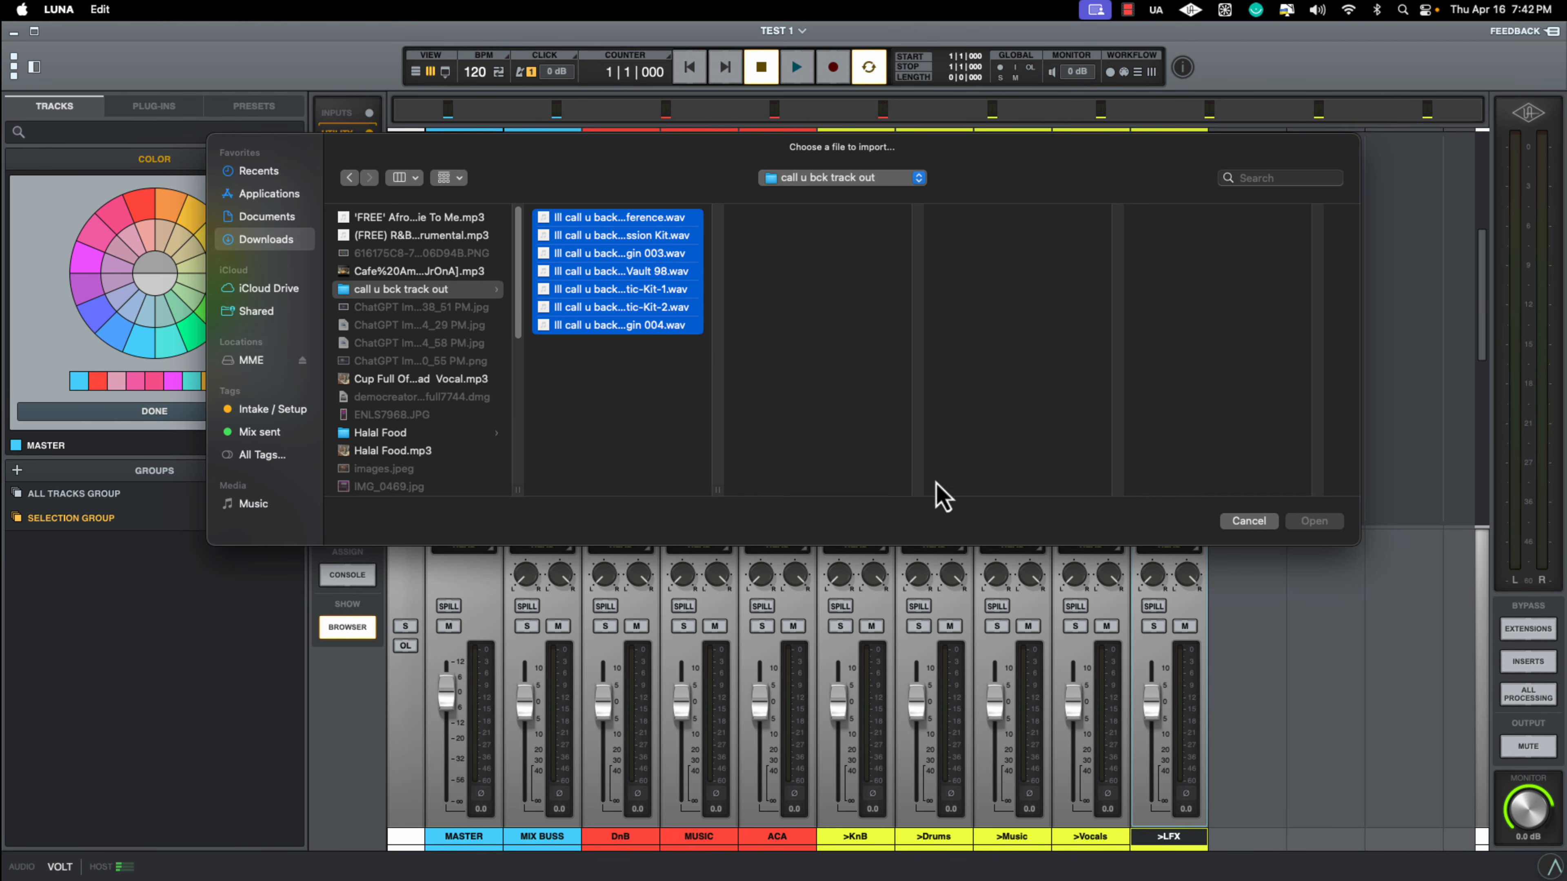
pyautogui.click(1314, 521)
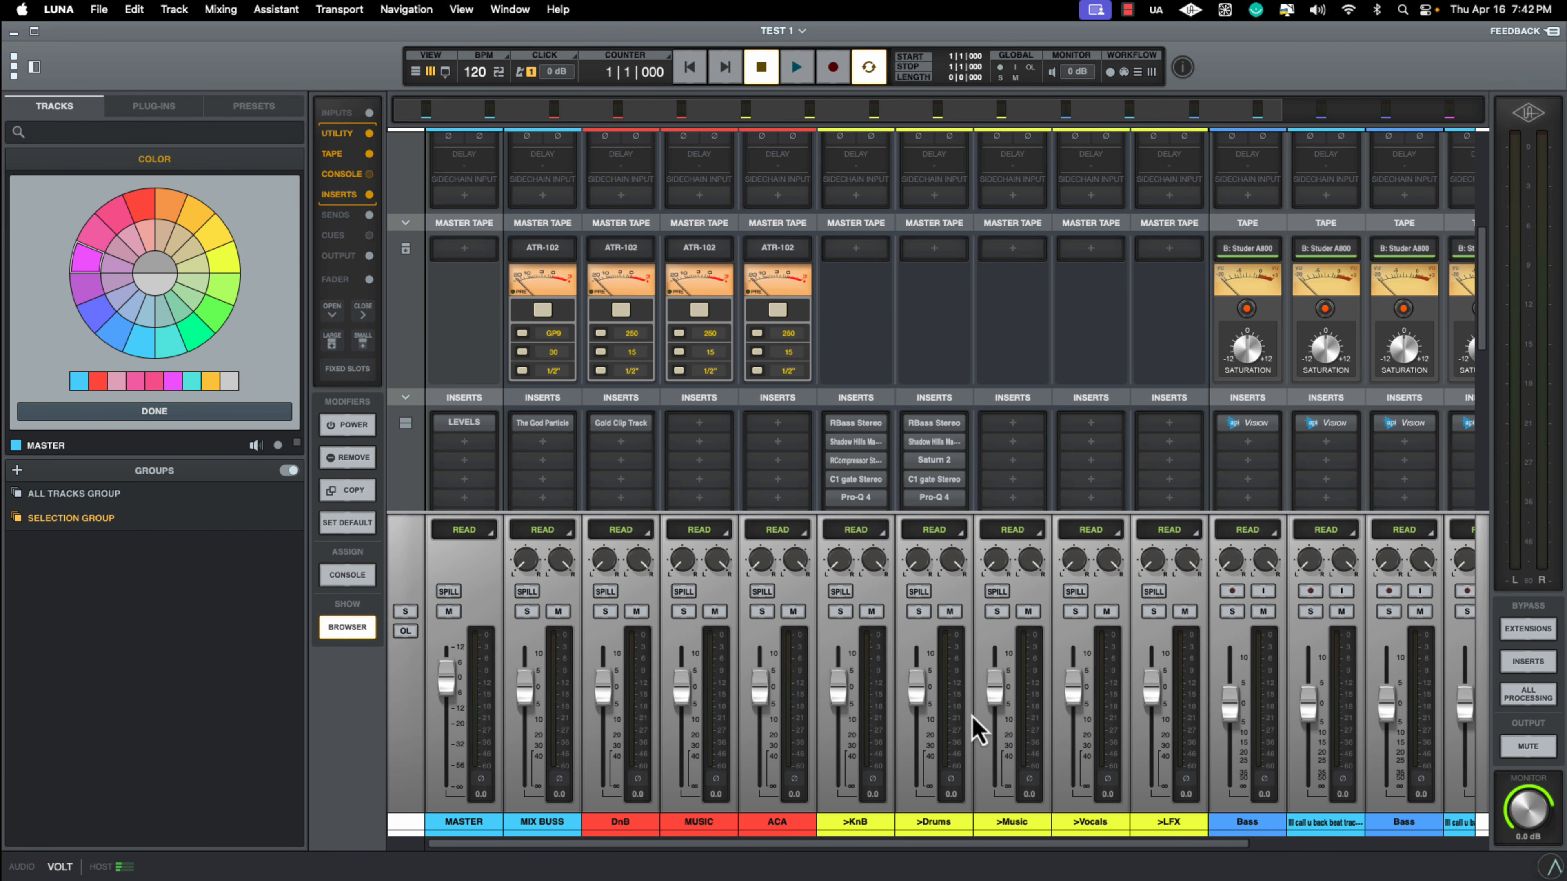
# Select the imported Track-002 percussion kit track, play the session in the timeline view, solo that track and stop playback
pyautogui.moveTo(1095, 857); pyautogui.dragTo(1351, 864)
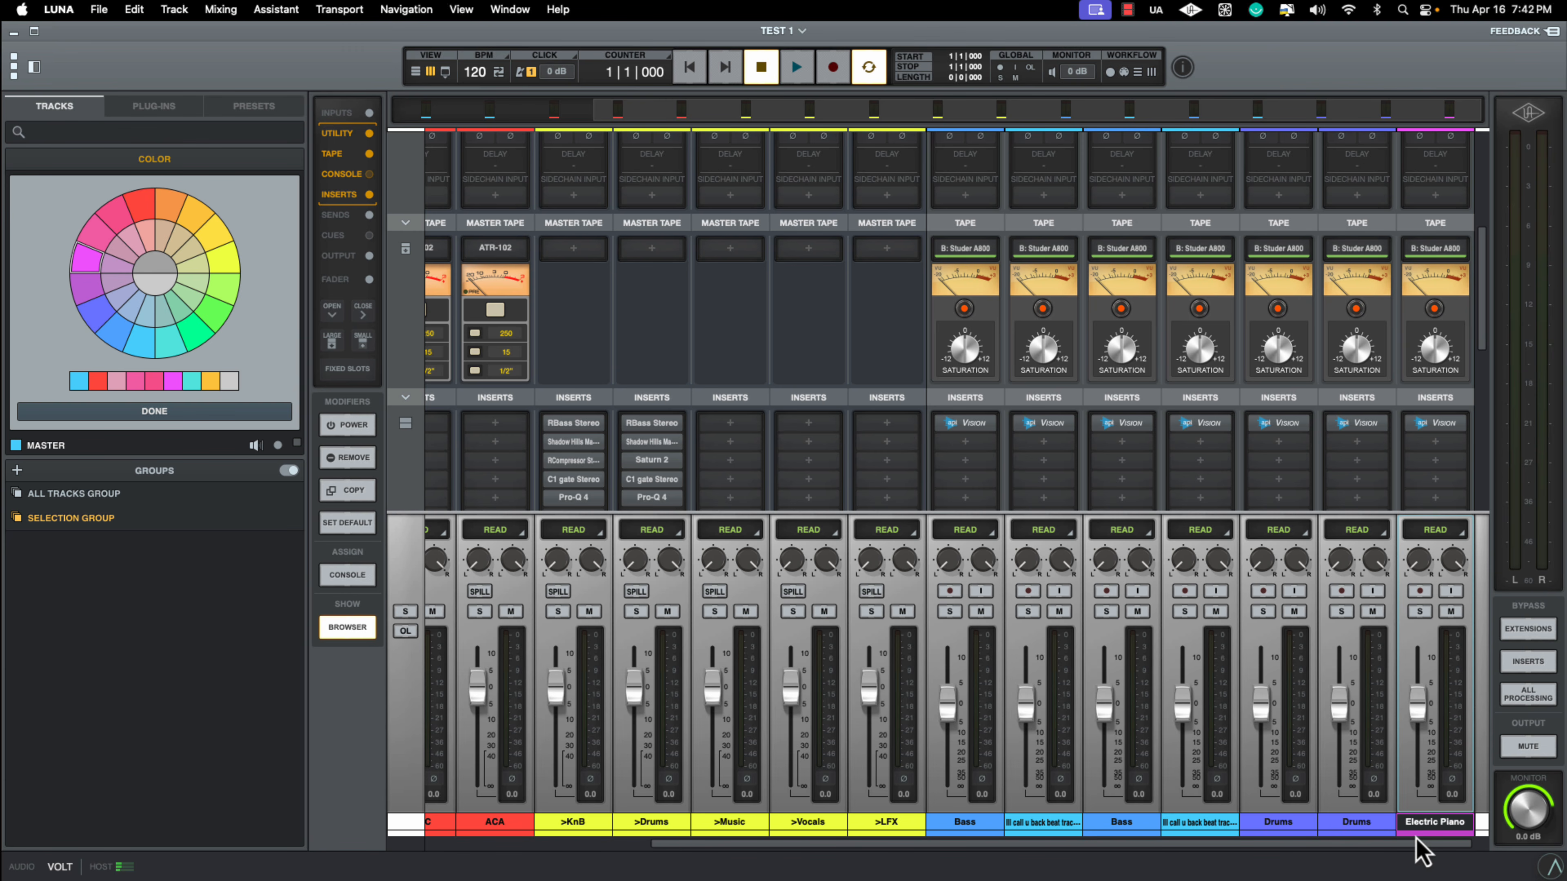
pyautogui.click(1041, 827)
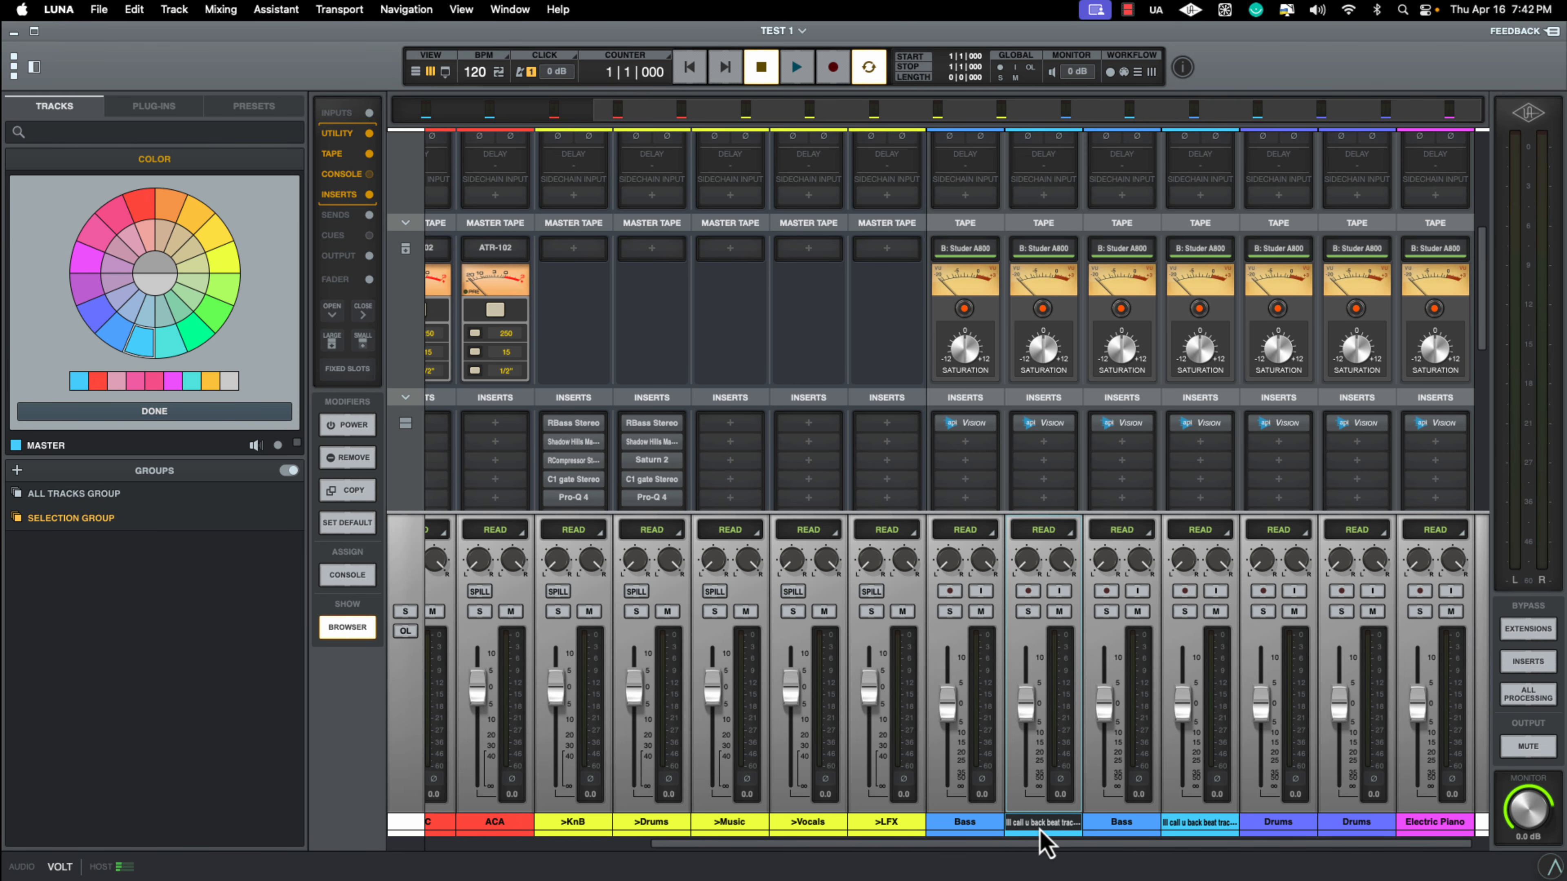
pyautogui.press('super+equal')
pyautogui.scroll(-8, 1027, 689)
pyautogui.press('space')
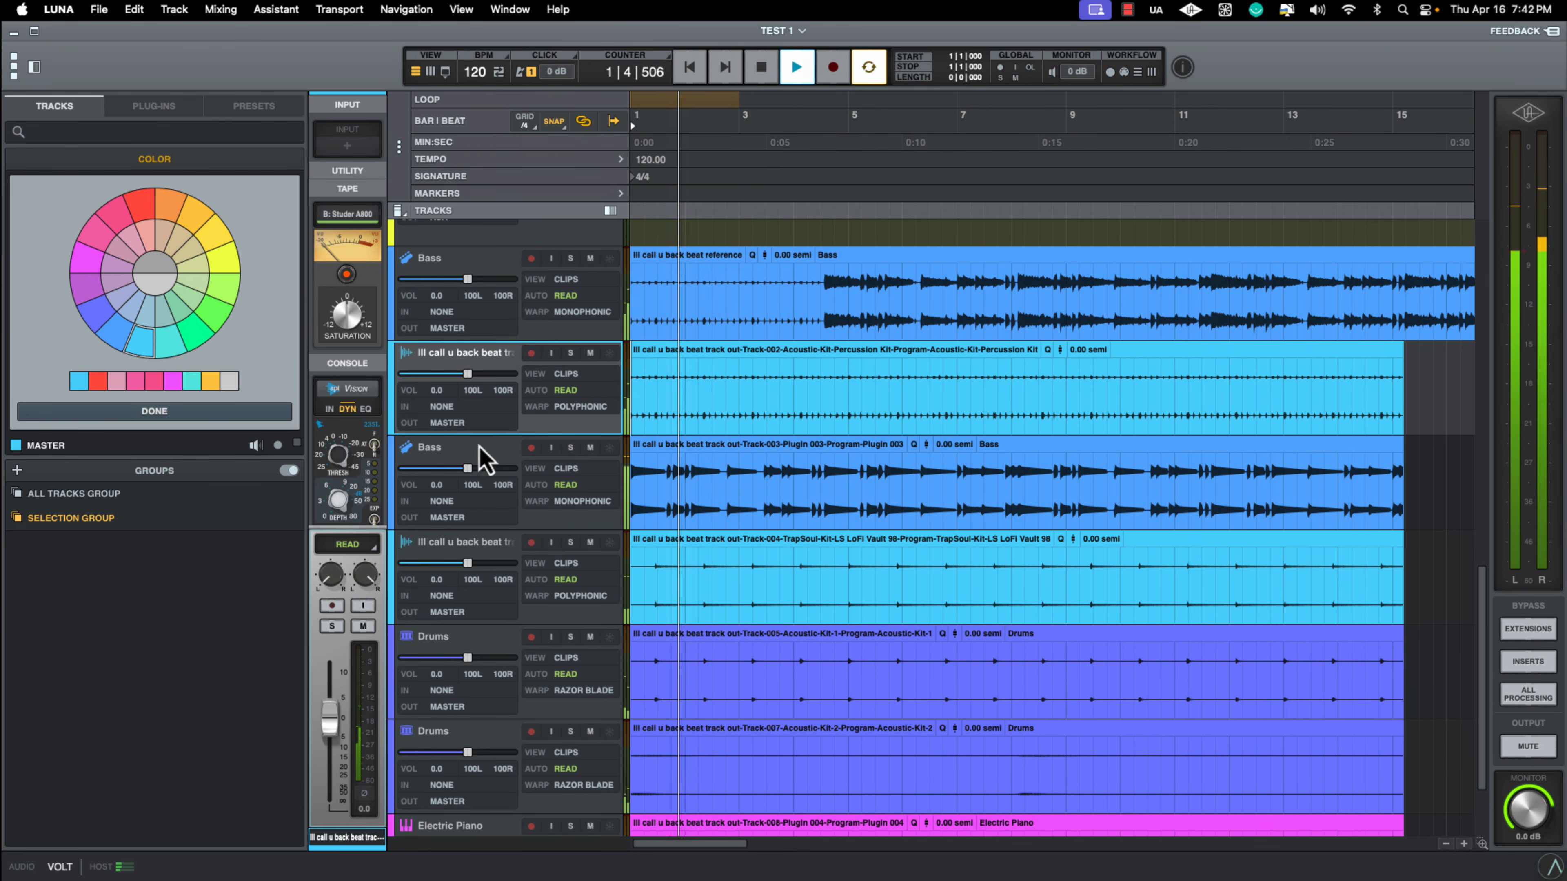
pyautogui.click(571, 353)
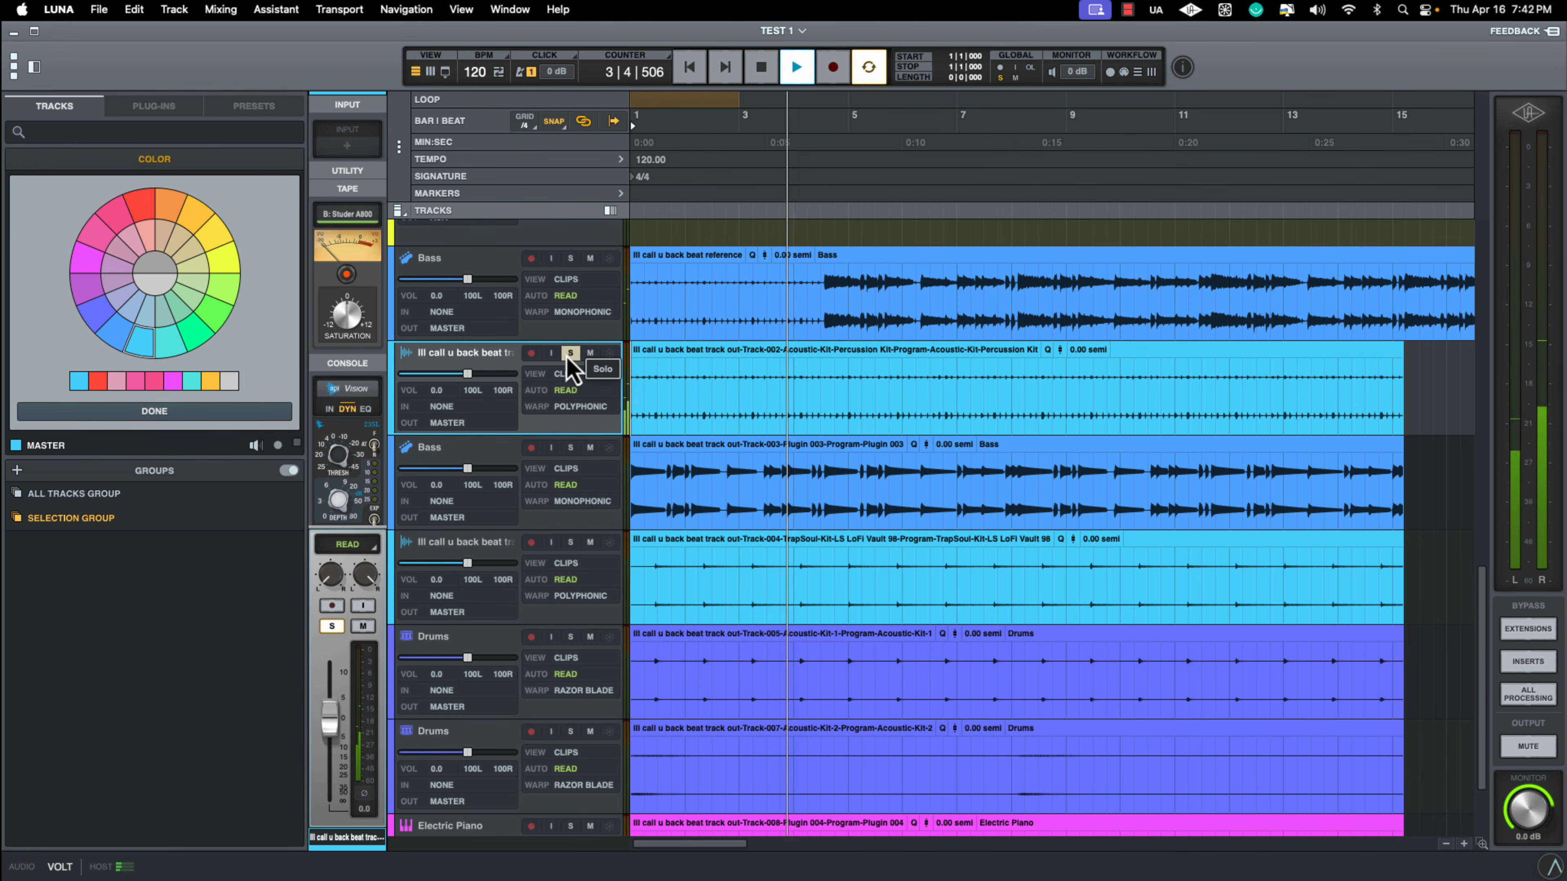
pyautogui.press('space')
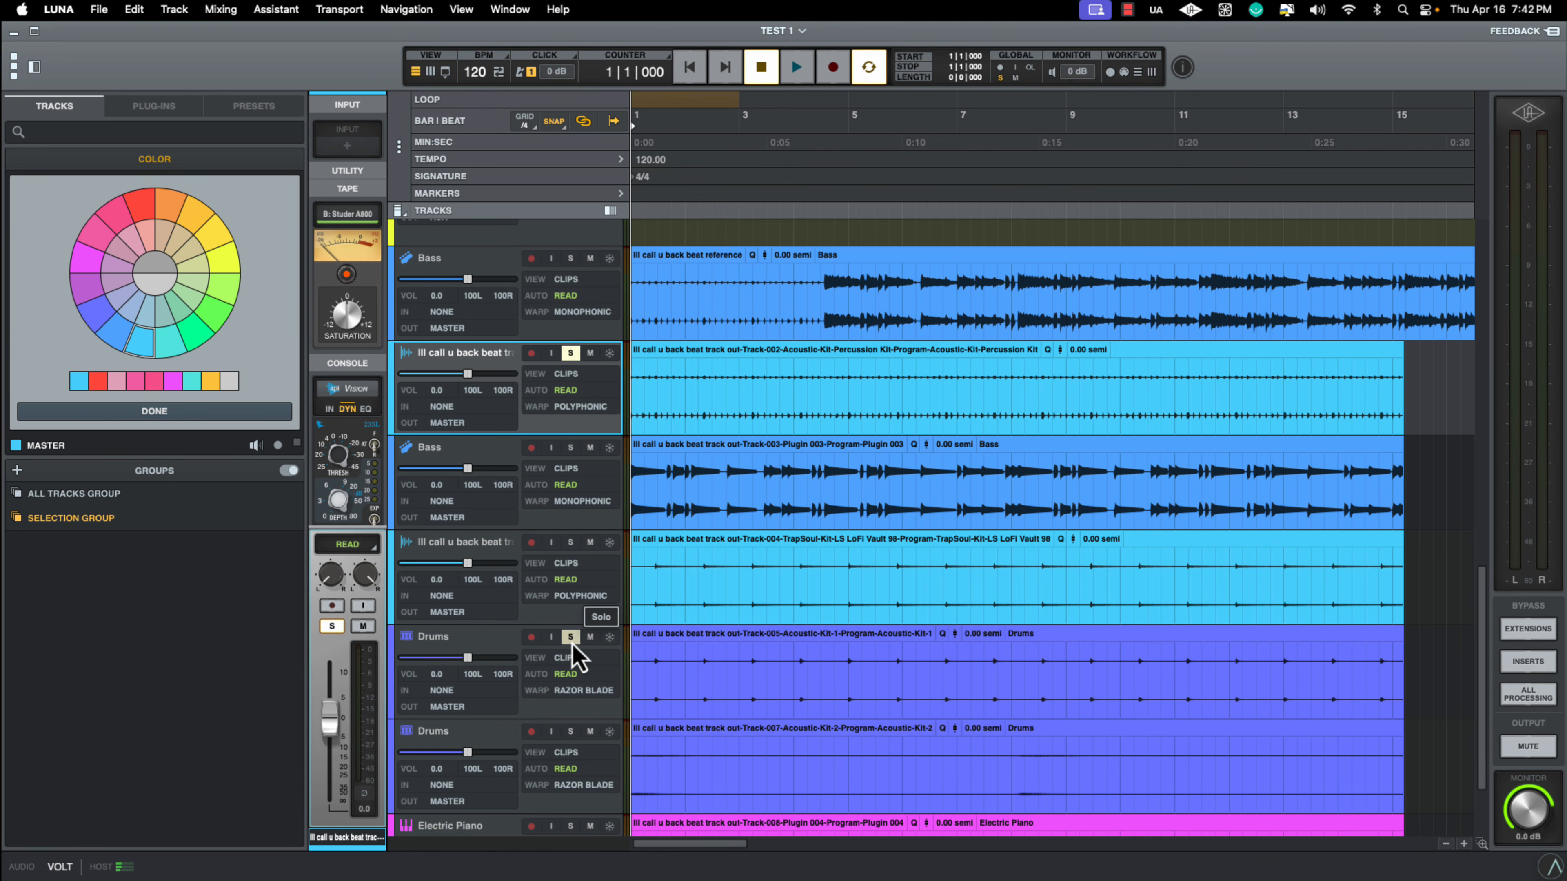
# Audition the Track-005 Drums track, and solo the Track-007 Drums track to play it alongside the percussion kit
pyautogui.press('space')
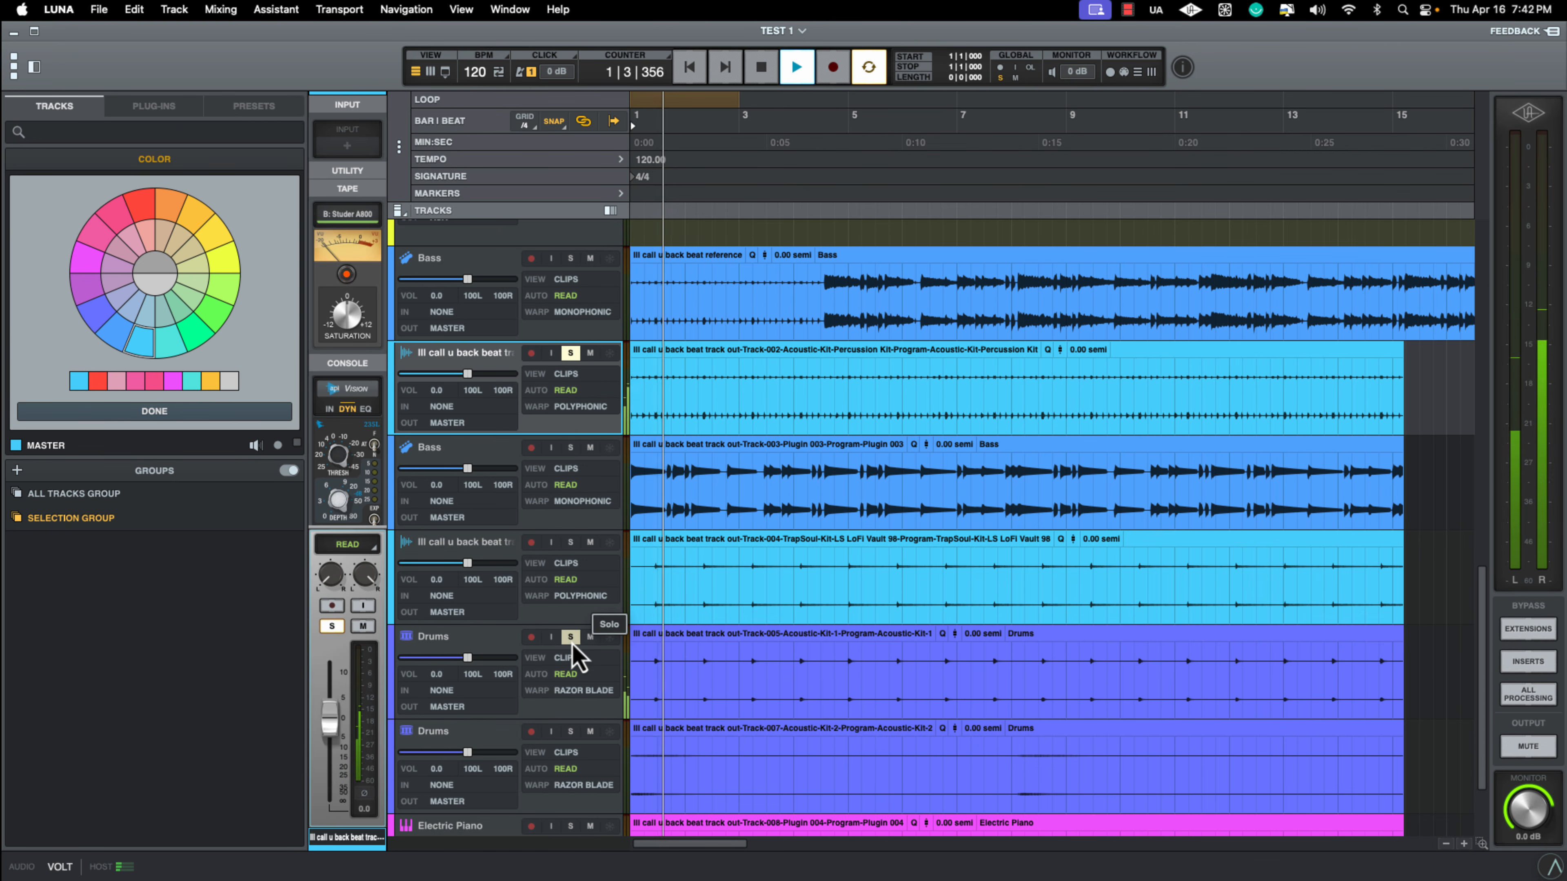
pyautogui.press('space')
pyautogui.click(571, 731)
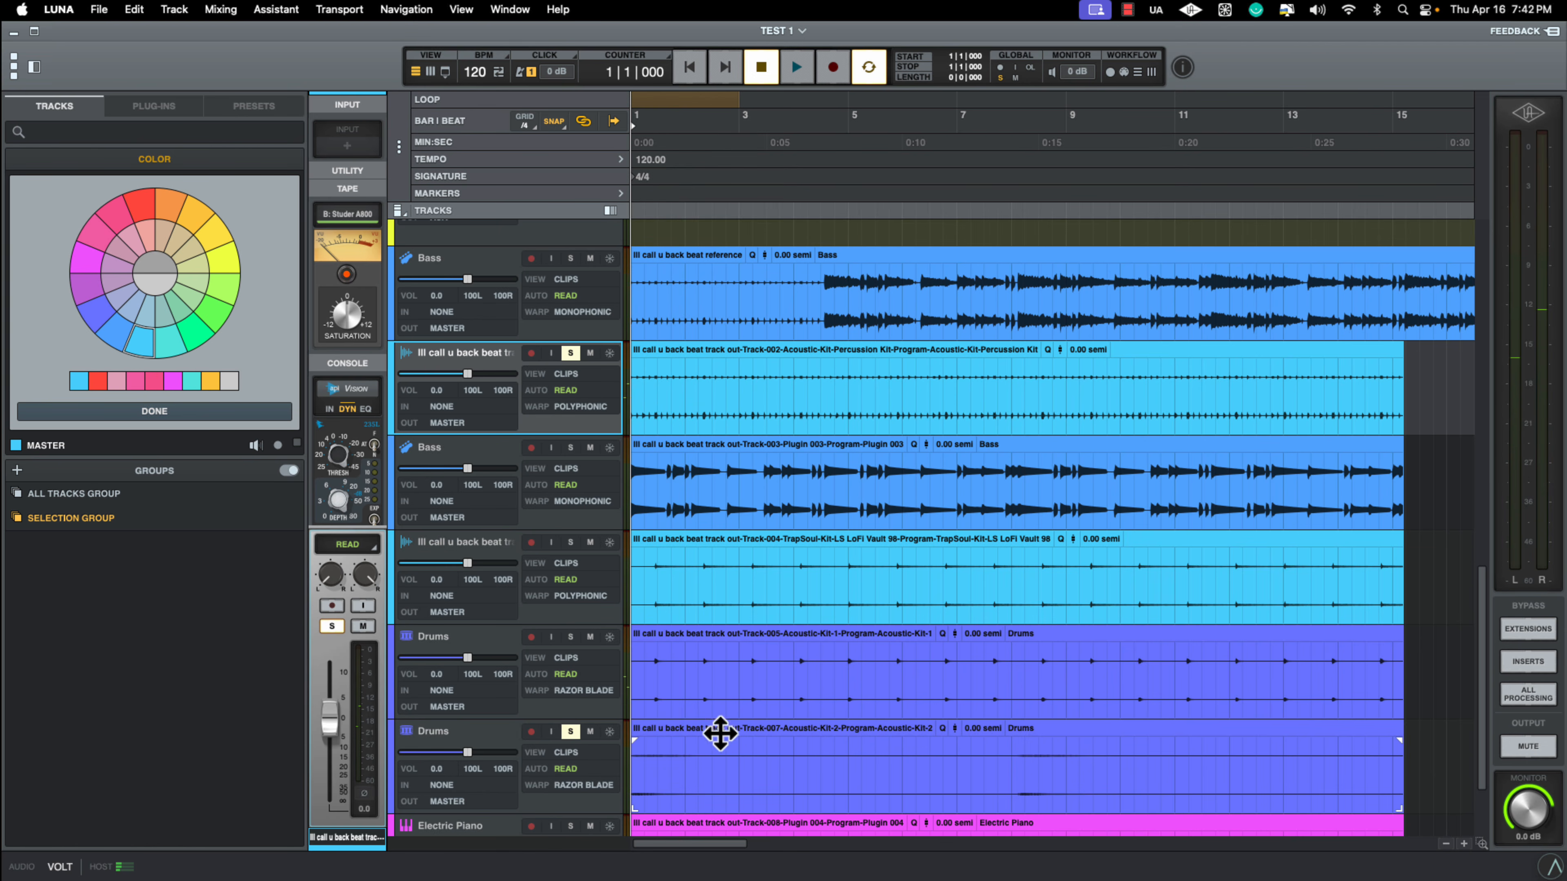
pyautogui.press('space')
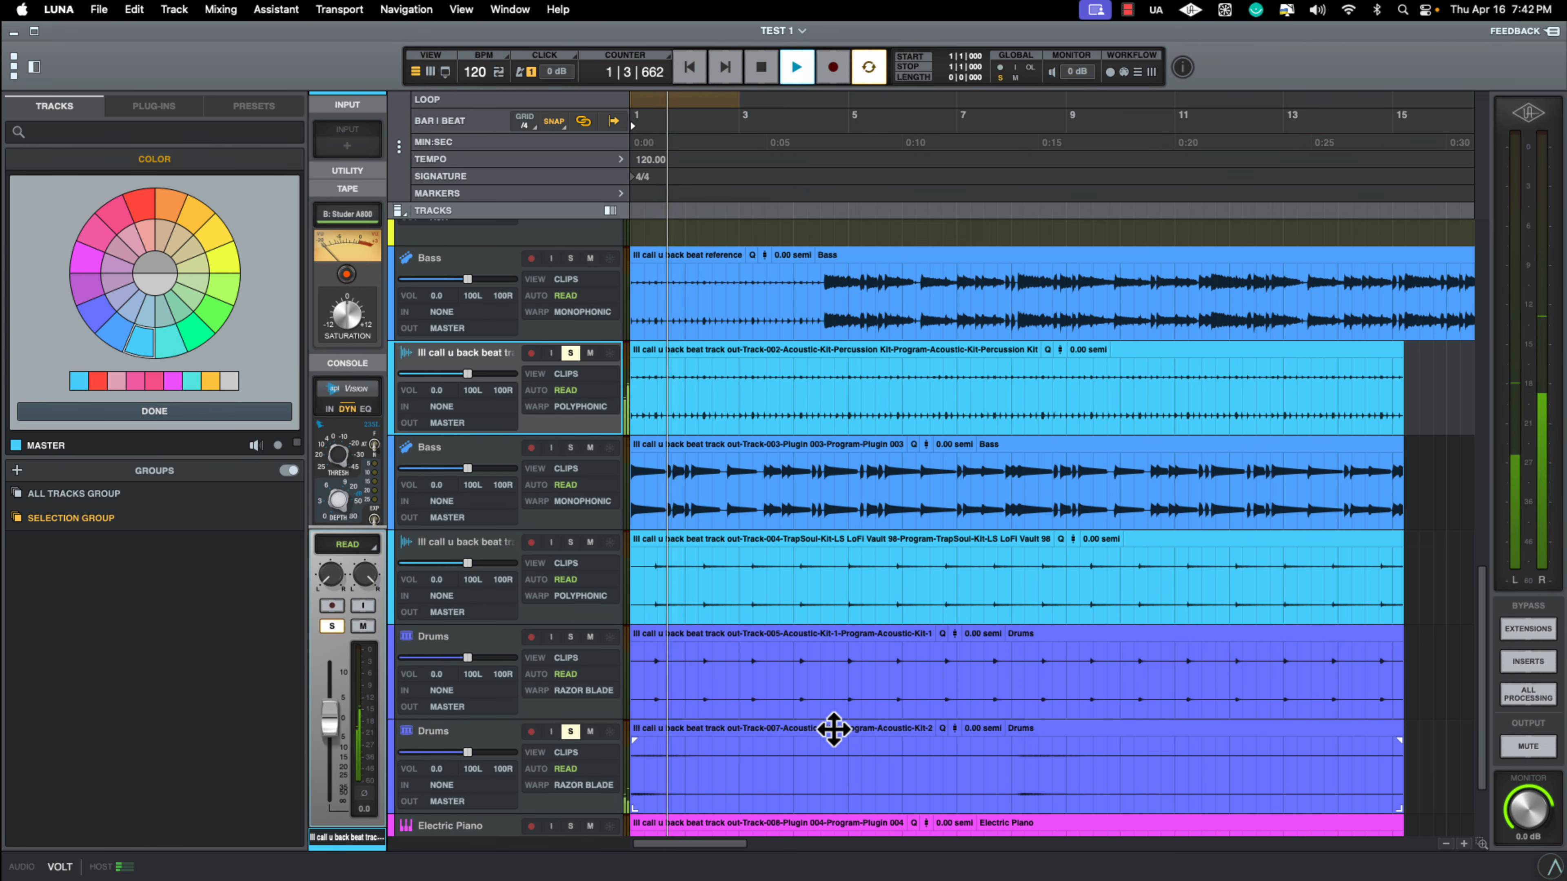
pyautogui.press('space')
# Solo the Electric Piano track and start playback from the beginning of the session
pyautogui.scroll(-3, 833, 730)
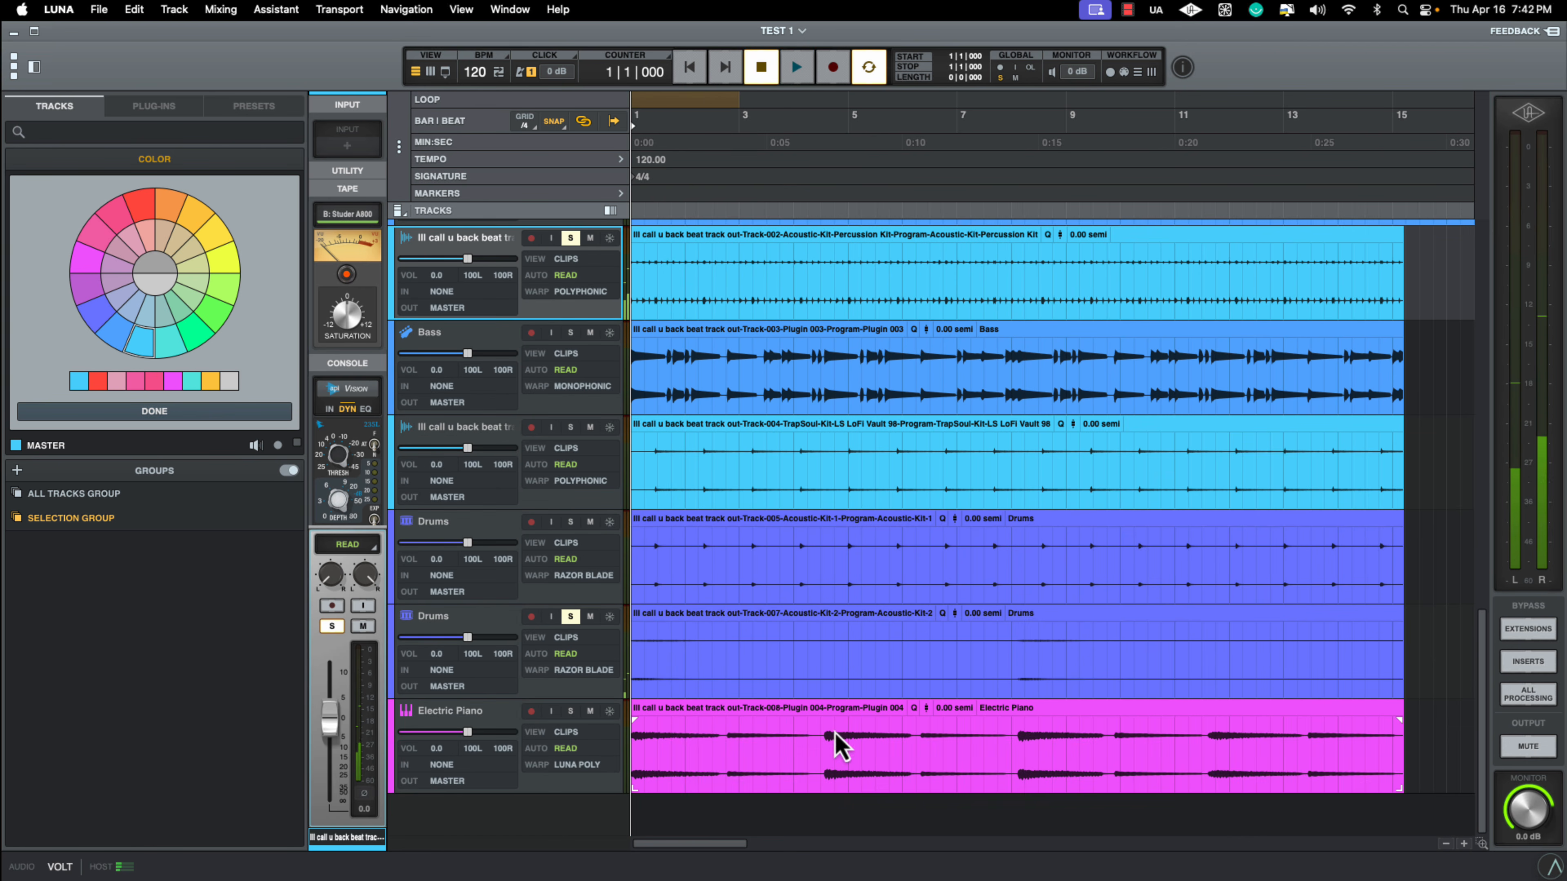
pyautogui.click(569, 713)
pyautogui.press('space')
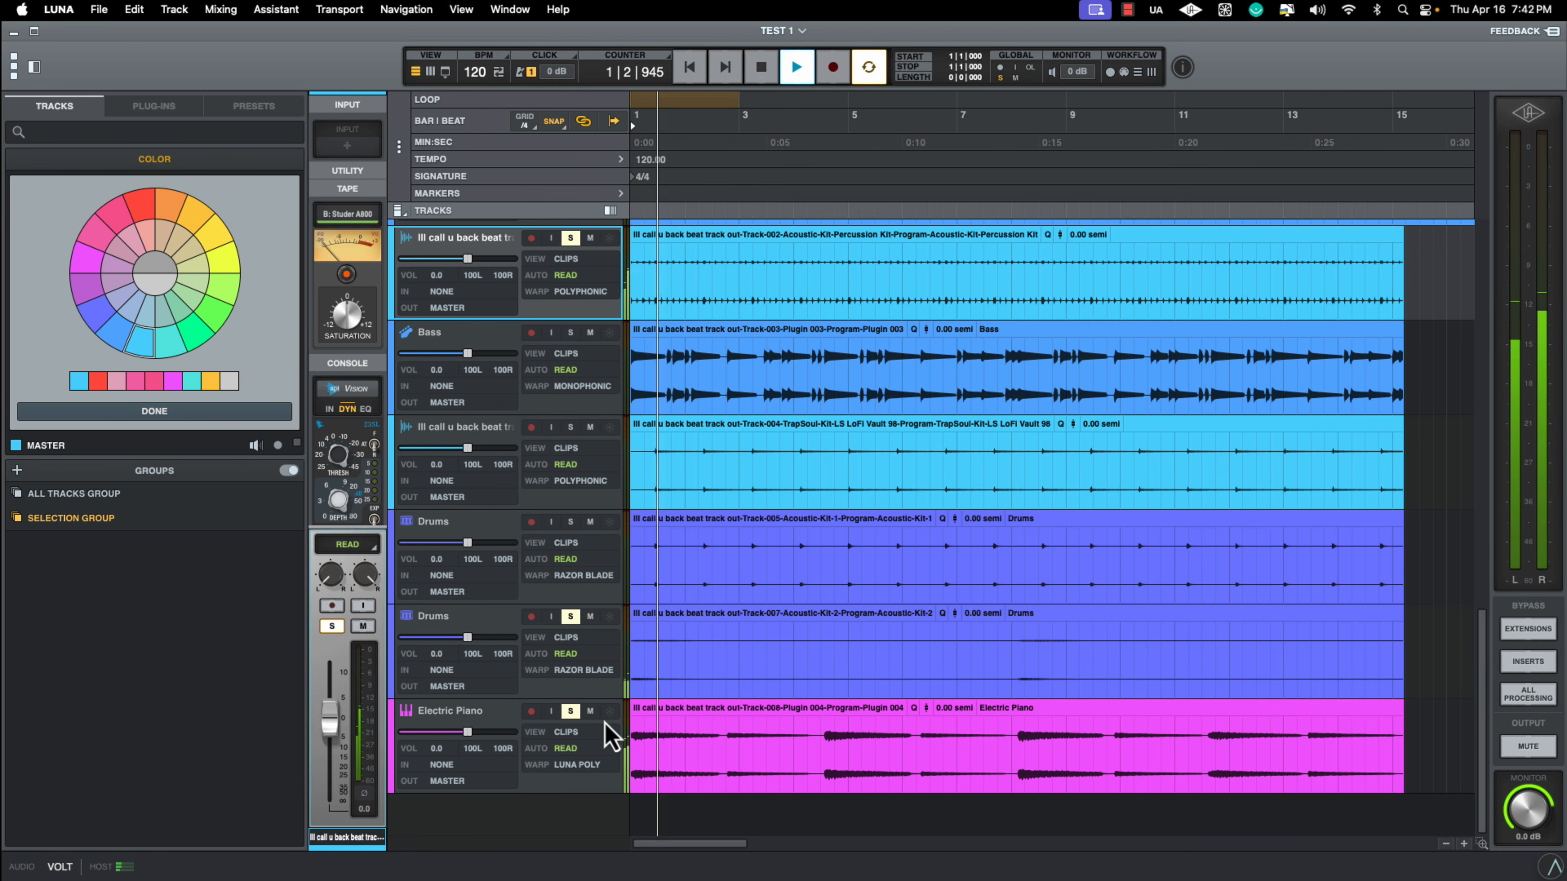
# Clear the solo on the Track-007 Drums and Track-002 percussion kit tracks, and stop playback
pyautogui.click(571, 617)
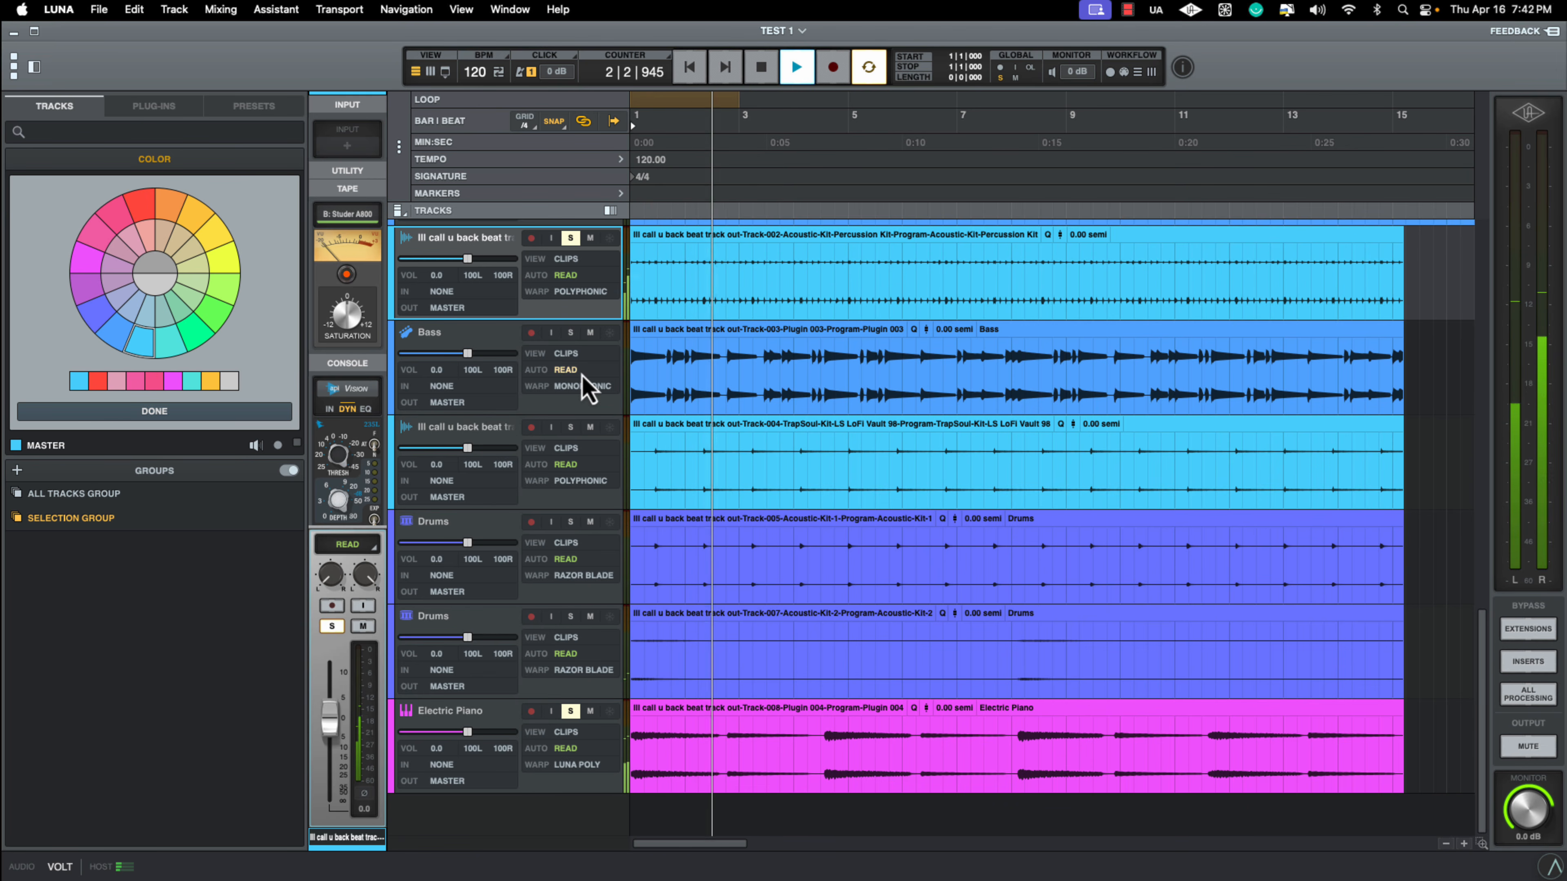
pyautogui.scroll(3, 582, 374)
pyautogui.click(571, 399)
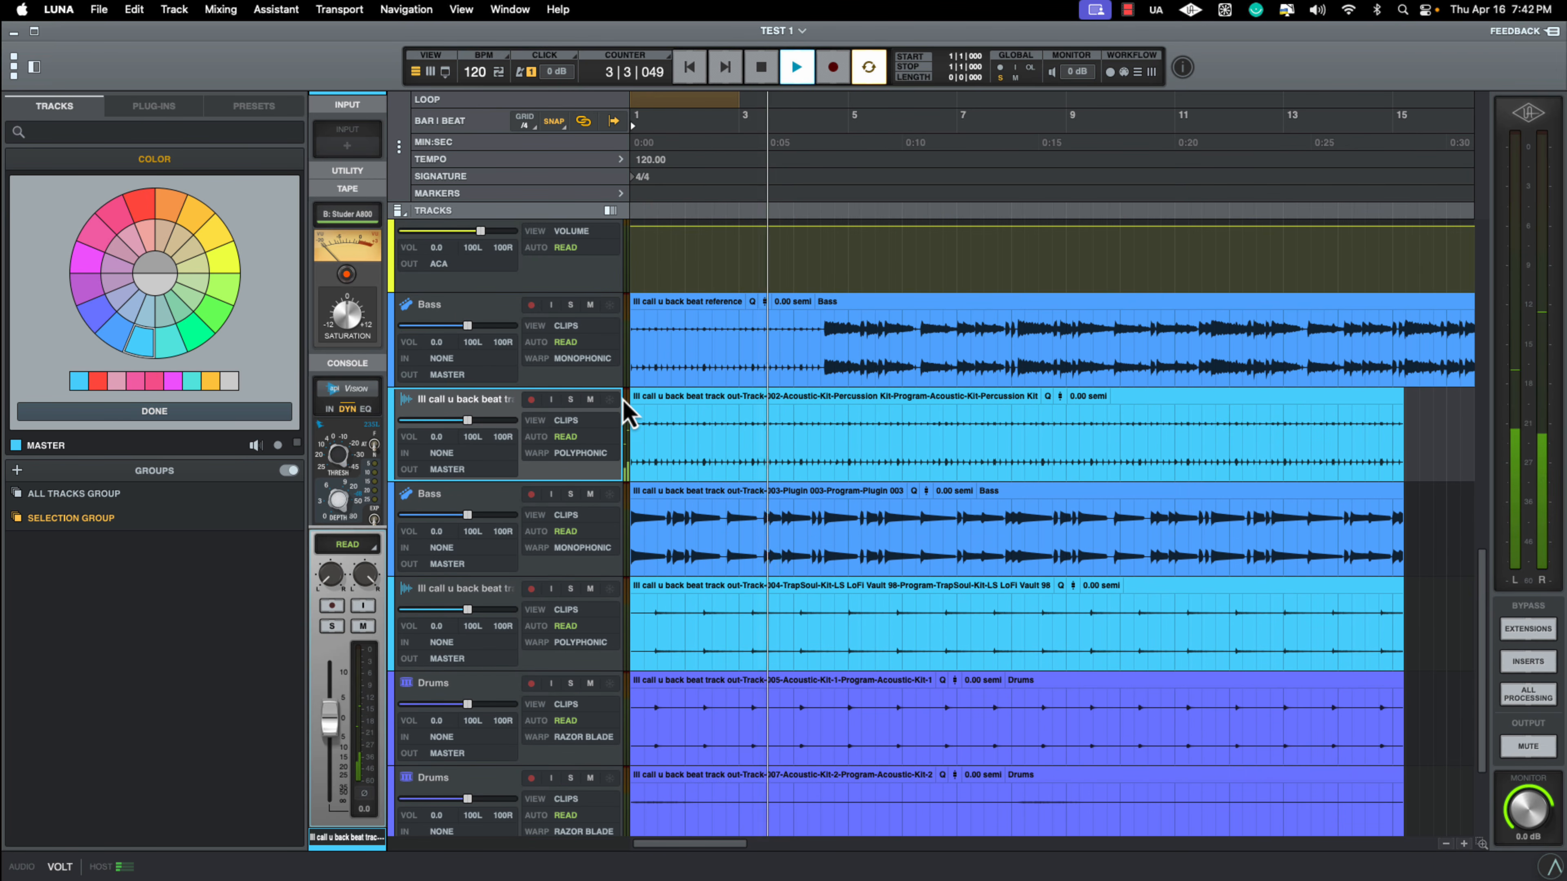
pyautogui.press('space')
# Solo the "call u back beat reference" track, play it from 4|3|000, stop playback and clear its solo
pyautogui.click(570, 305)
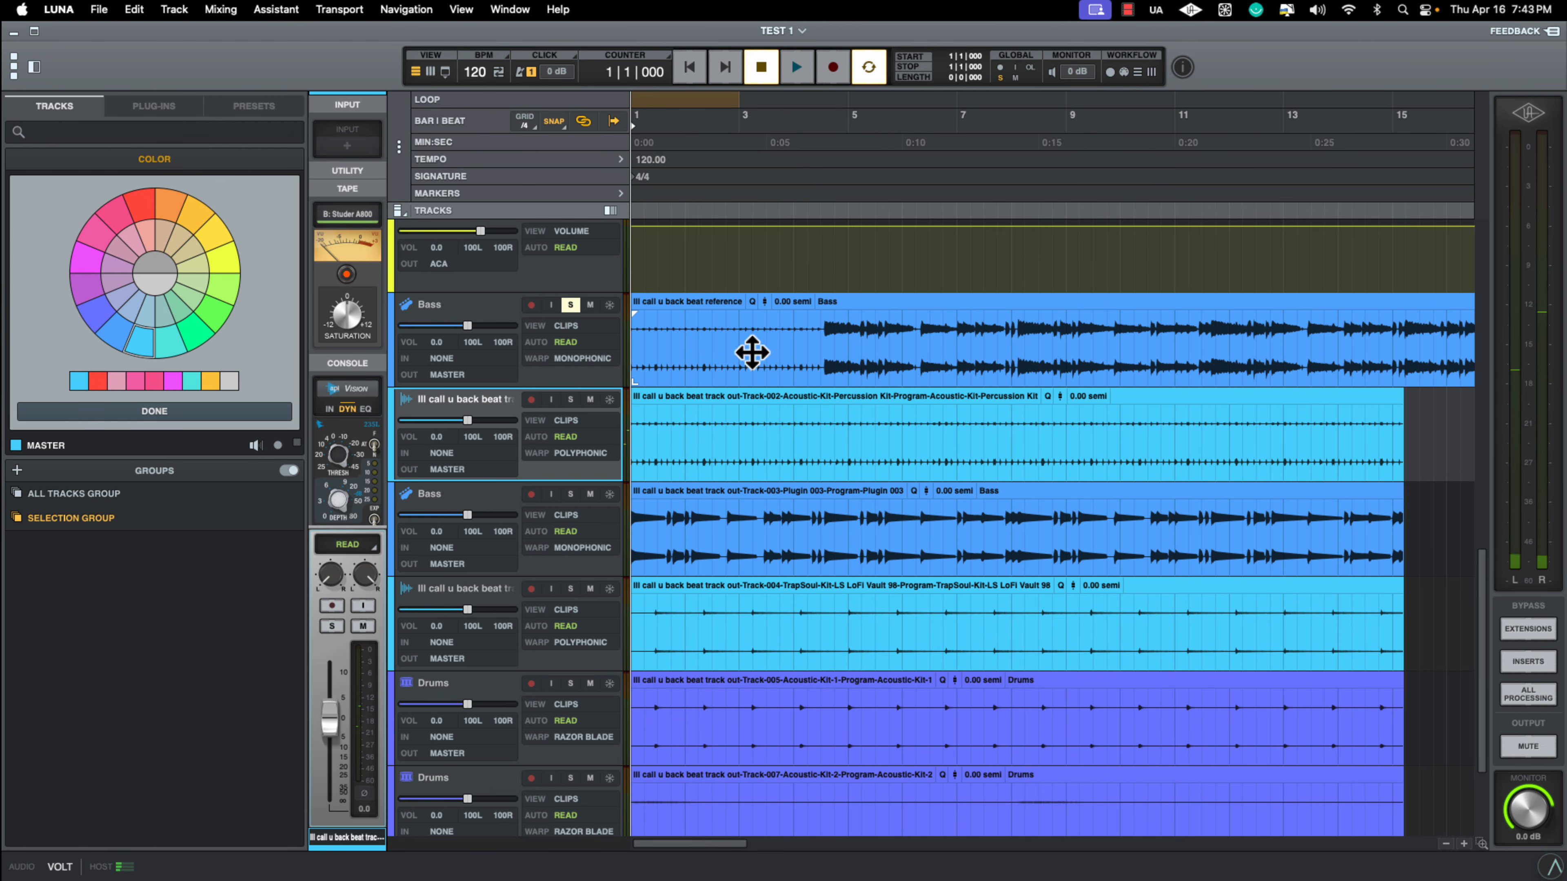
pyautogui.click(819, 329)
pyautogui.press('space')
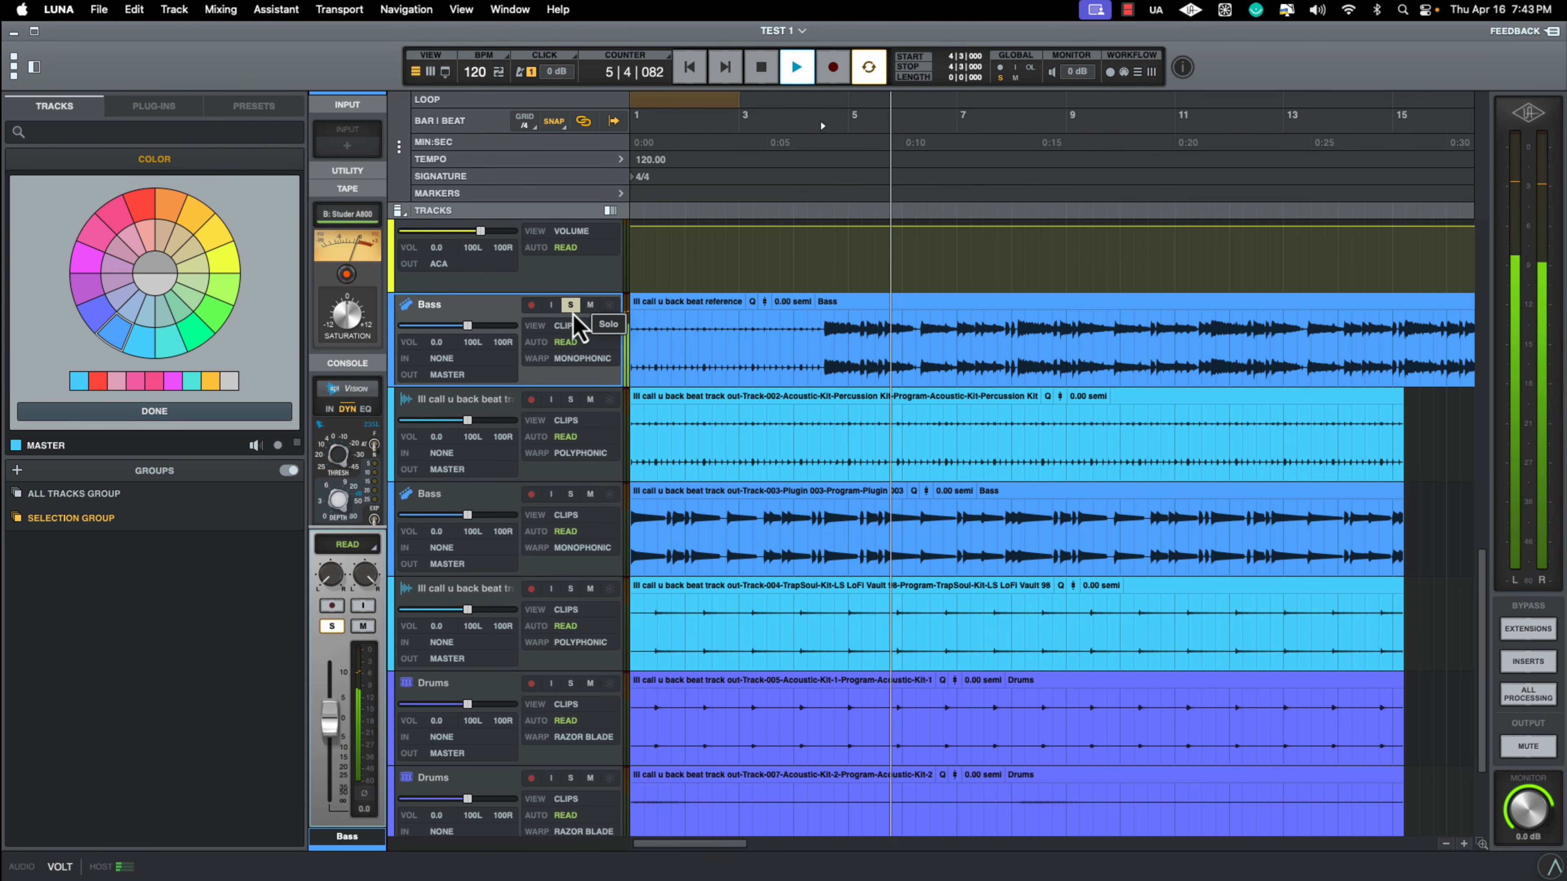
pyautogui.press('space')
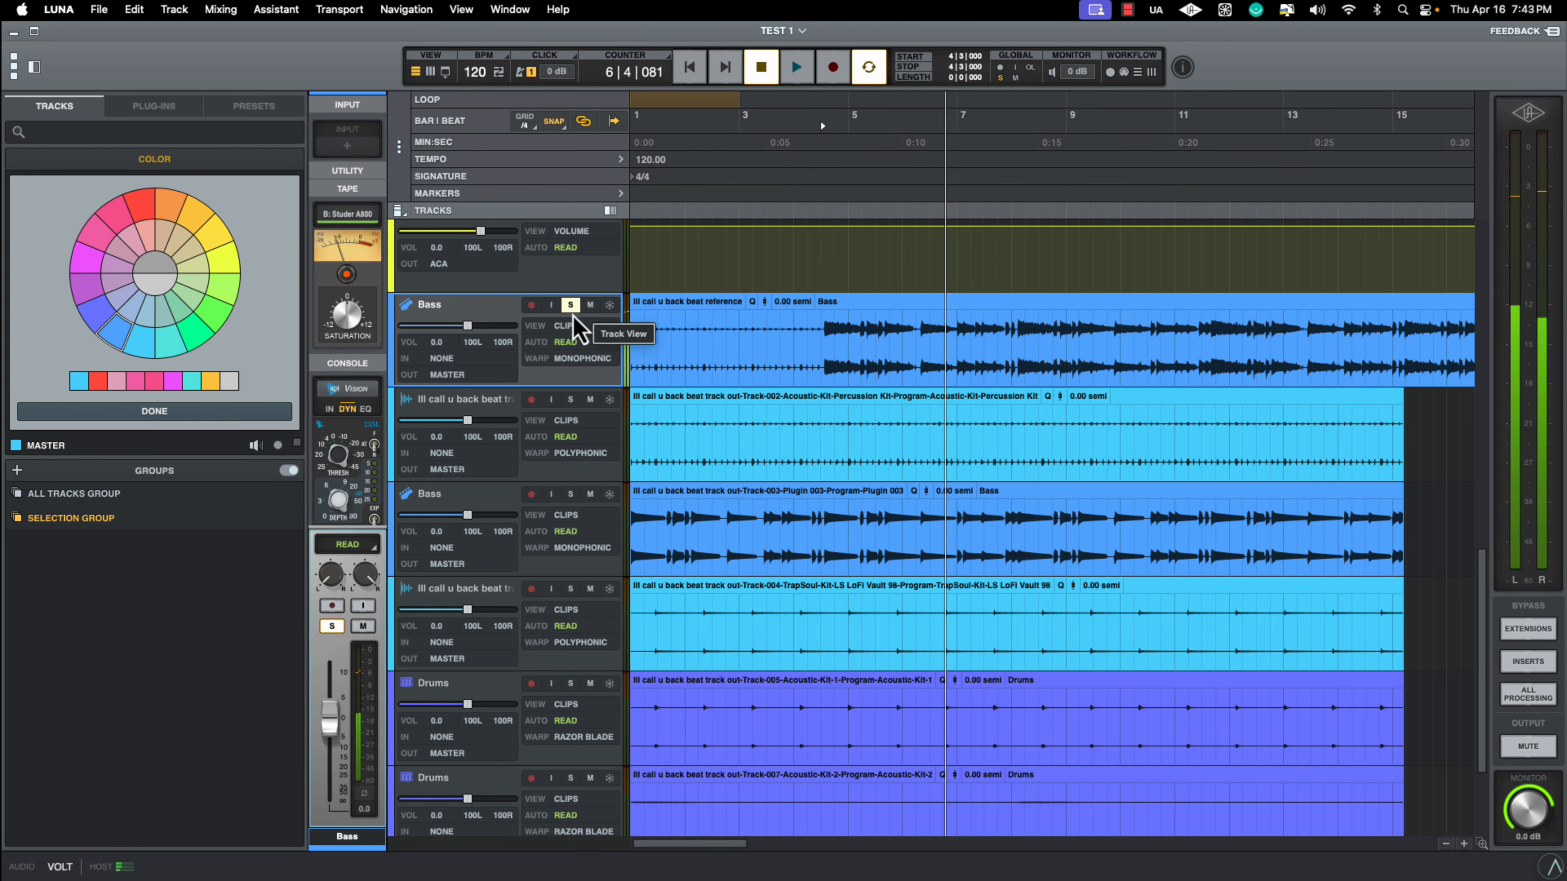
pyautogui.click(570, 305)
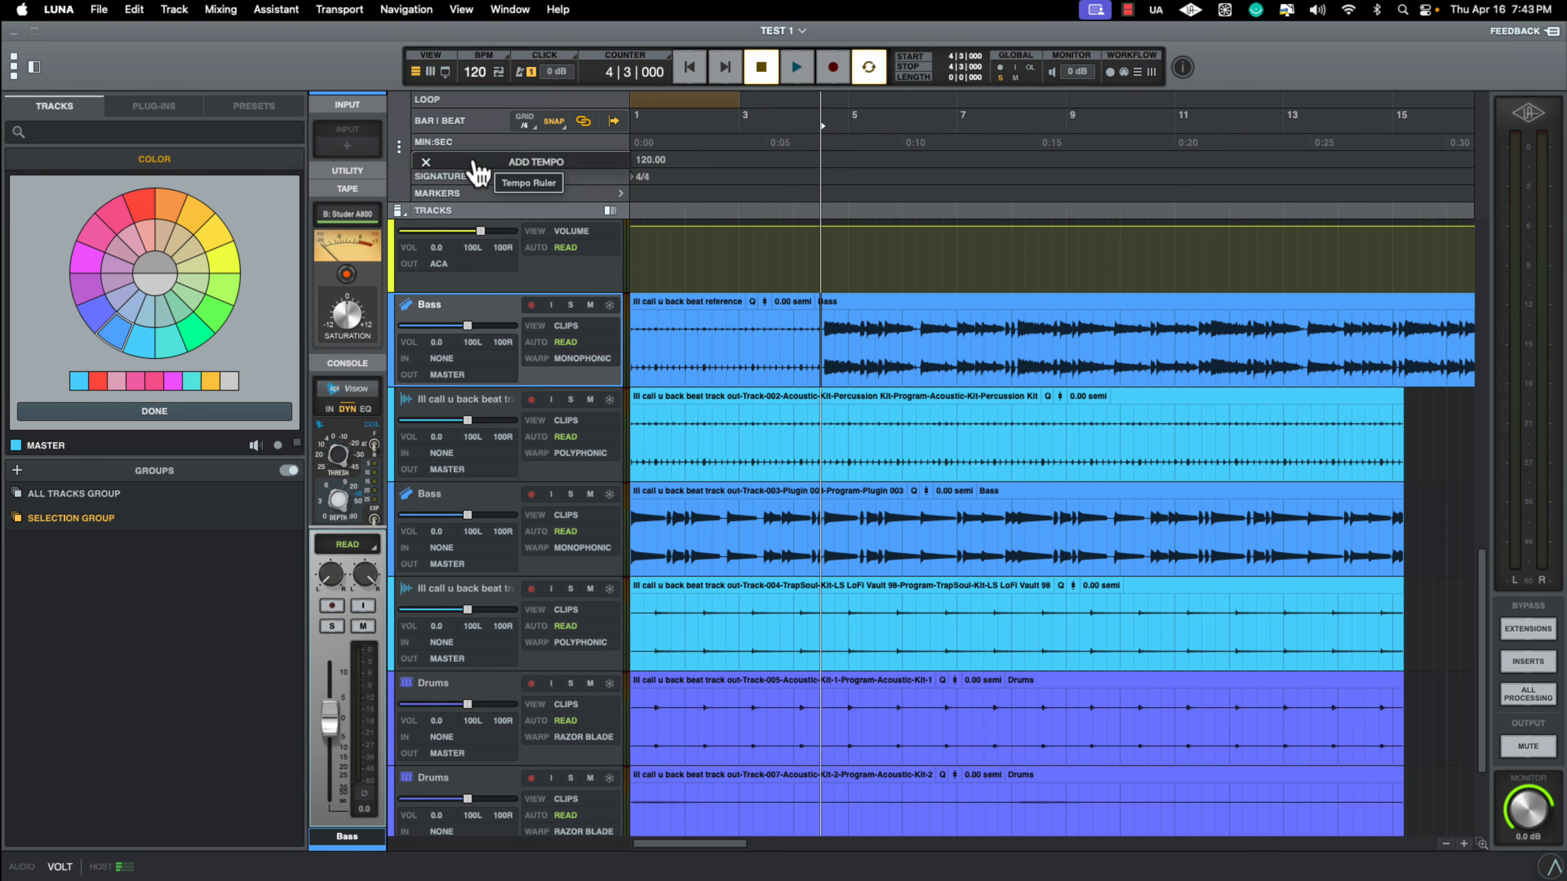
# Select the "call u back beat reference" clip and extract the tempo from the entire session
pyautogui.click(479, 161)
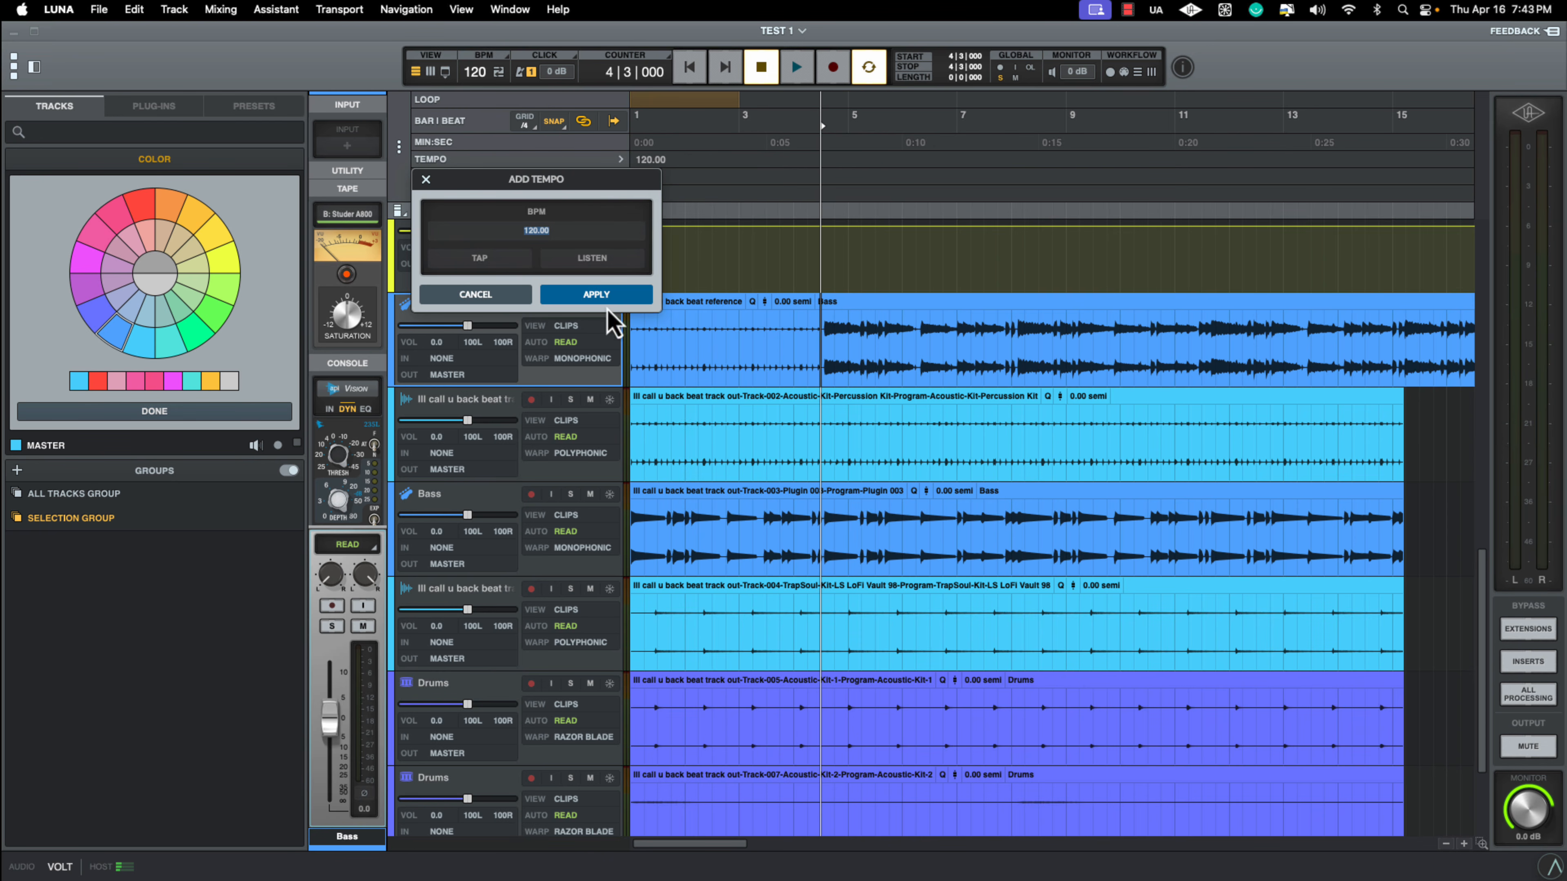
pyautogui.click(747, 377)
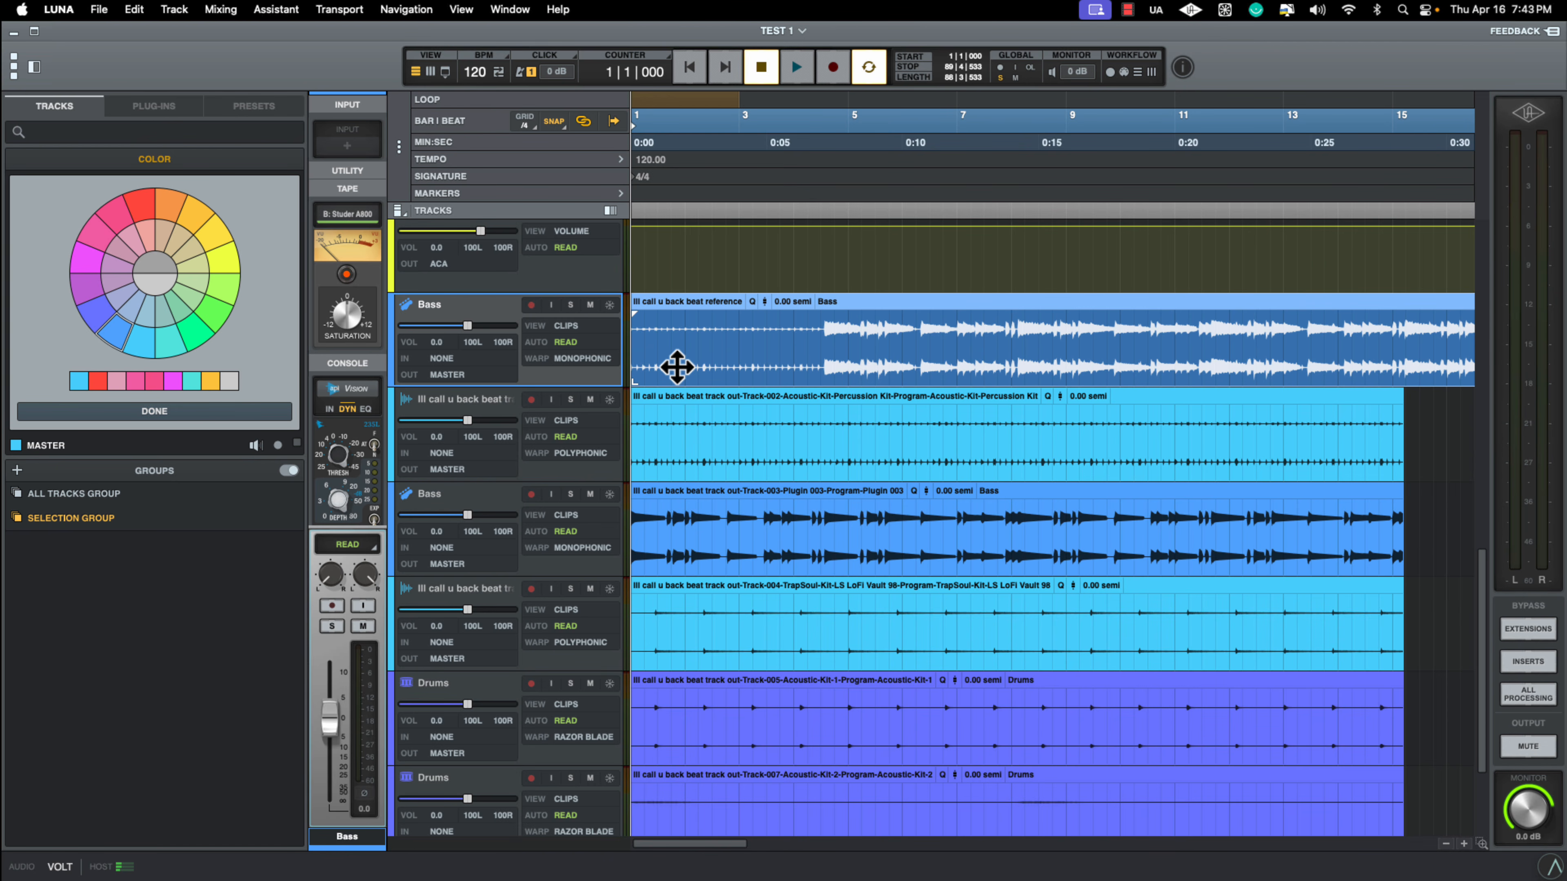
pyautogui.moveTo(475, 160)
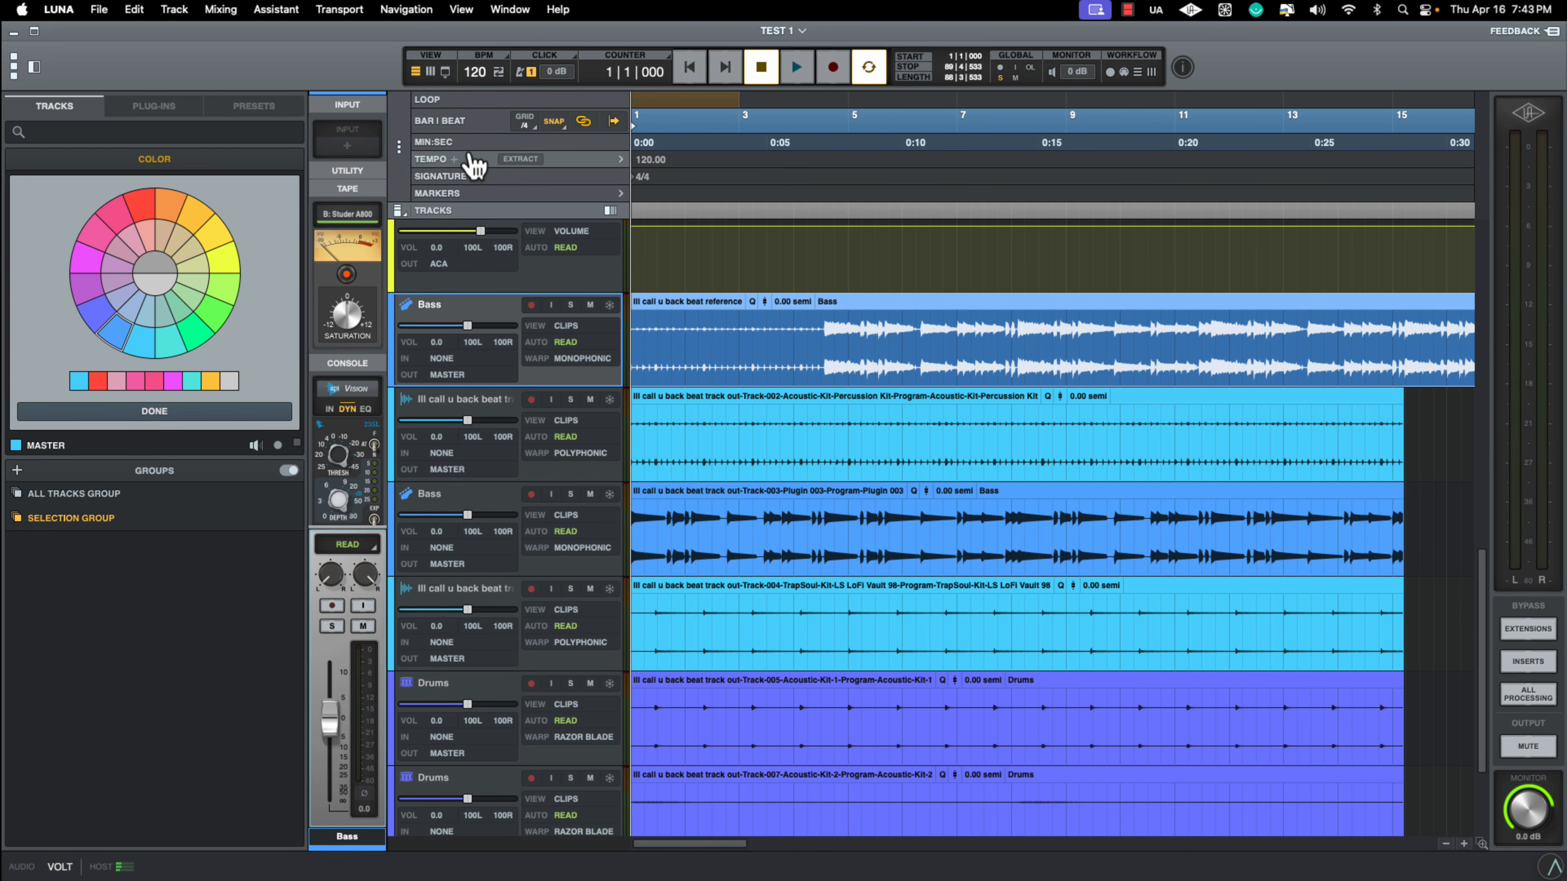
pyautogui.click(523, 160)
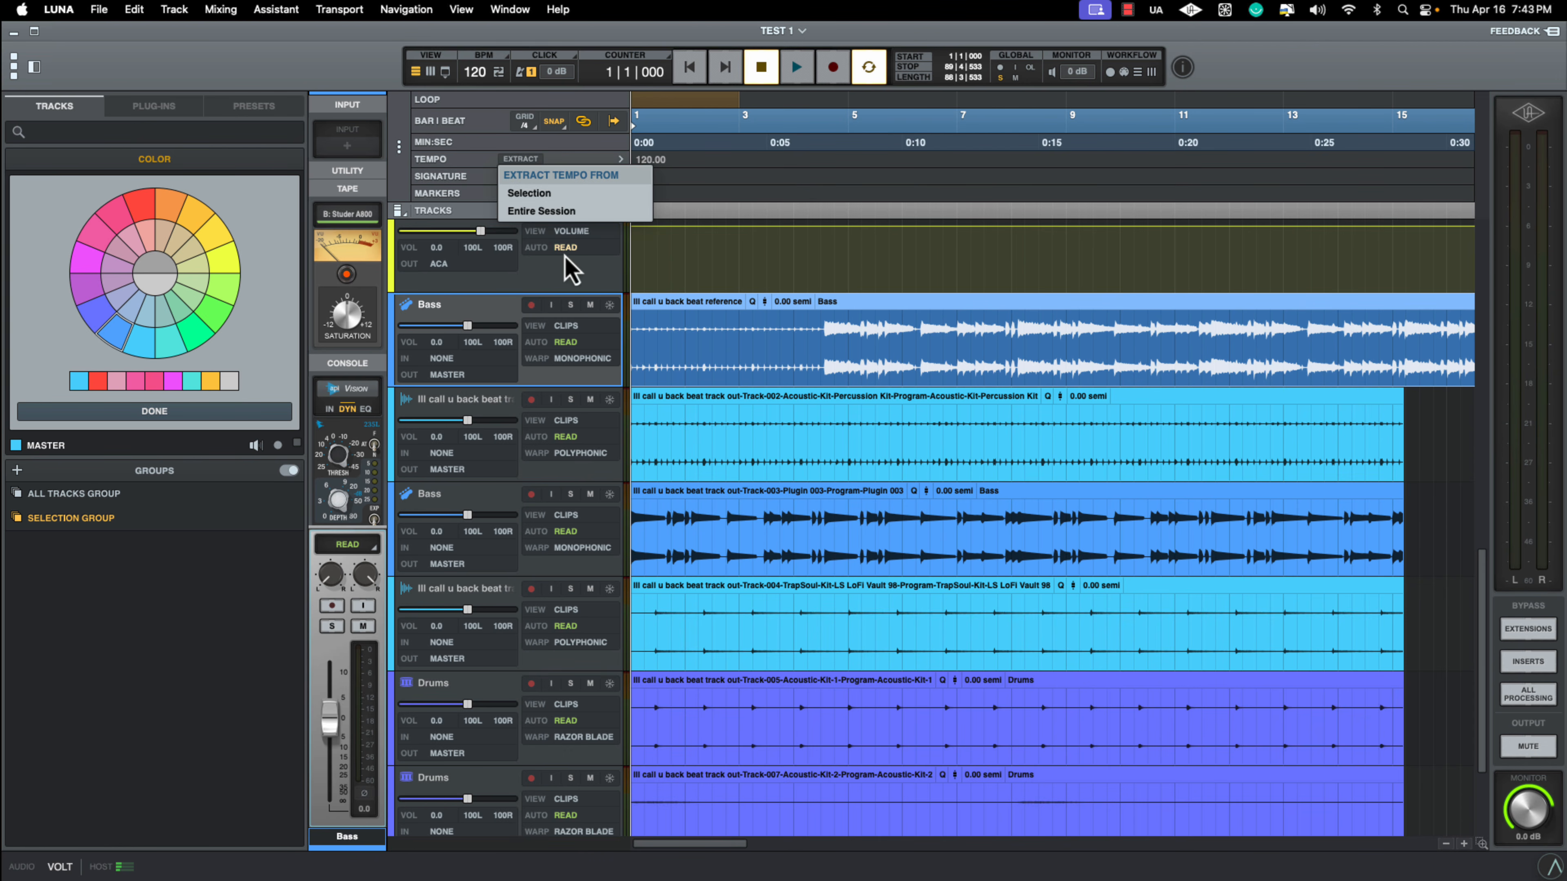
pyautogui.click(552, 211)
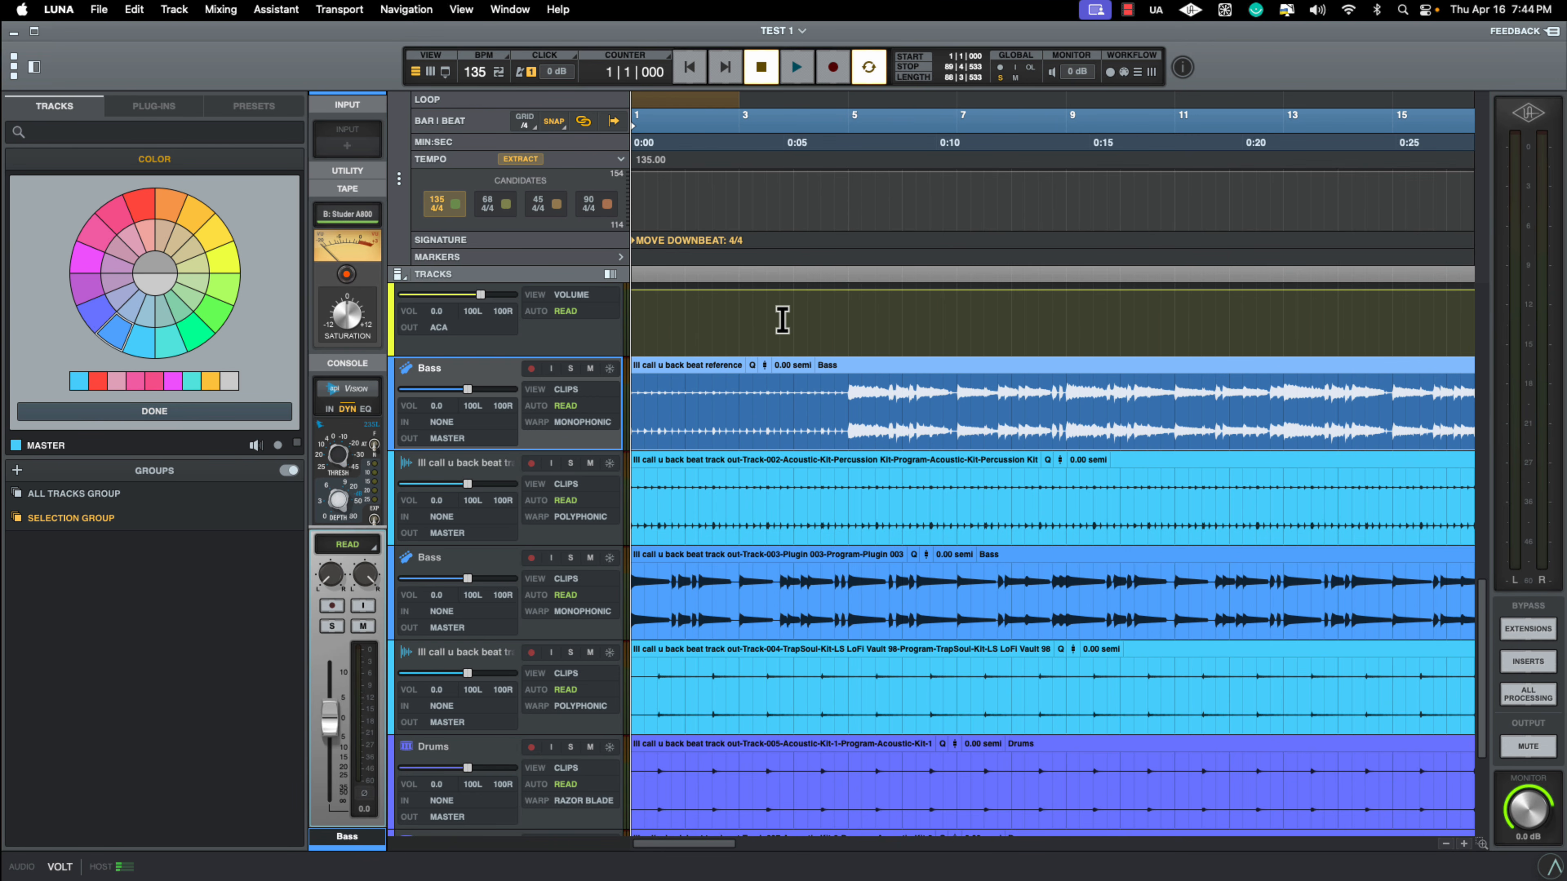
# Play the session from bar 5, stop playback and review the imported tracks down to Electric Piano
pyautogui.click(855, 398)
pyautogui.press('space')
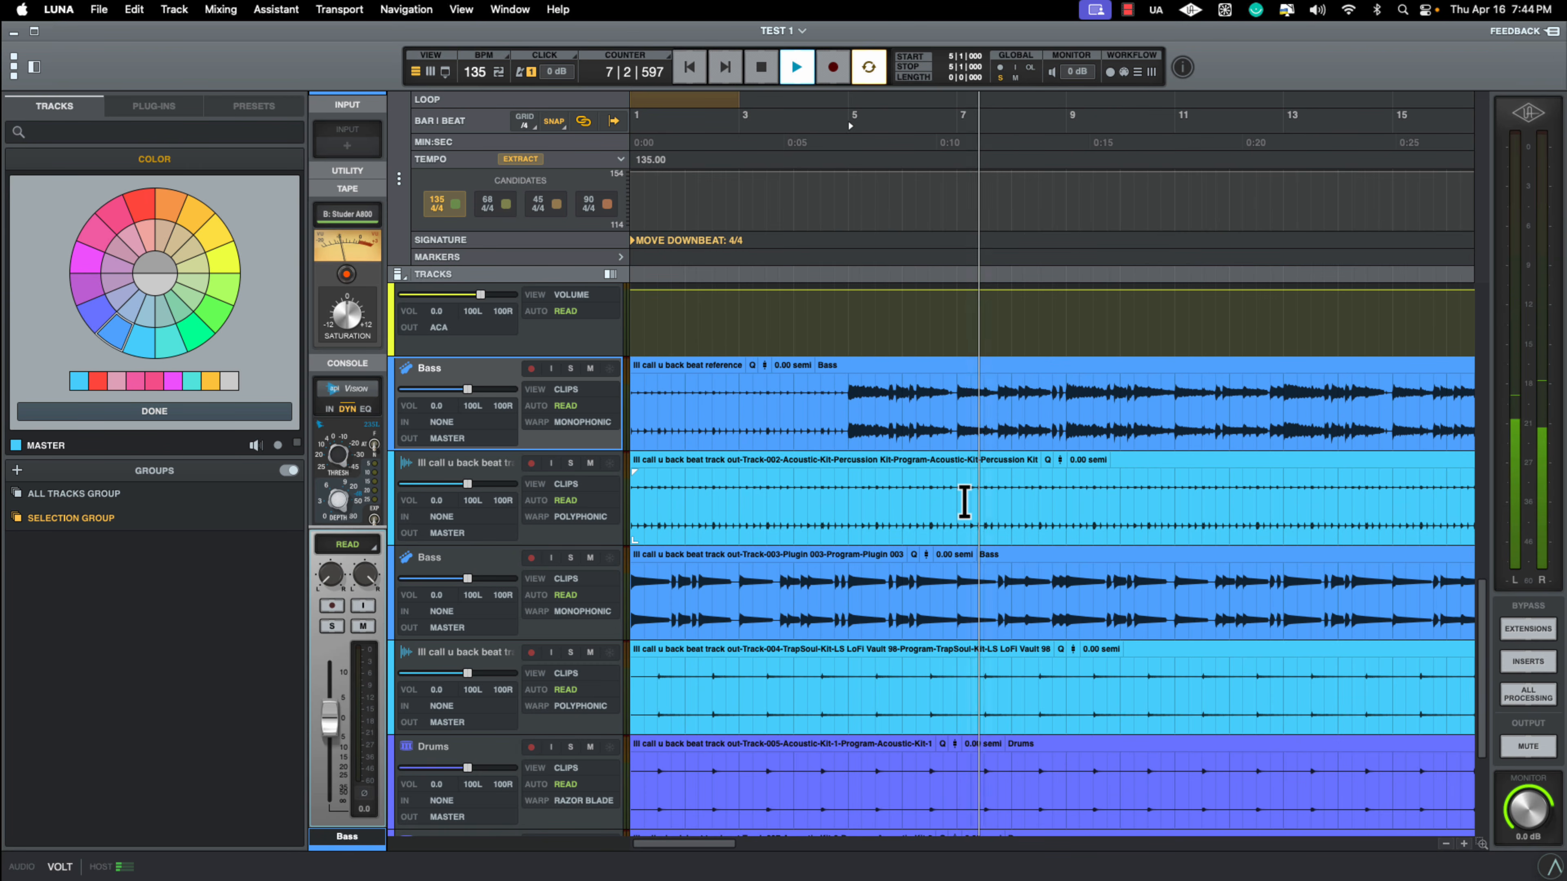
pyautogui.press('space')
pyautogui.scroll(-2, 966, 506)
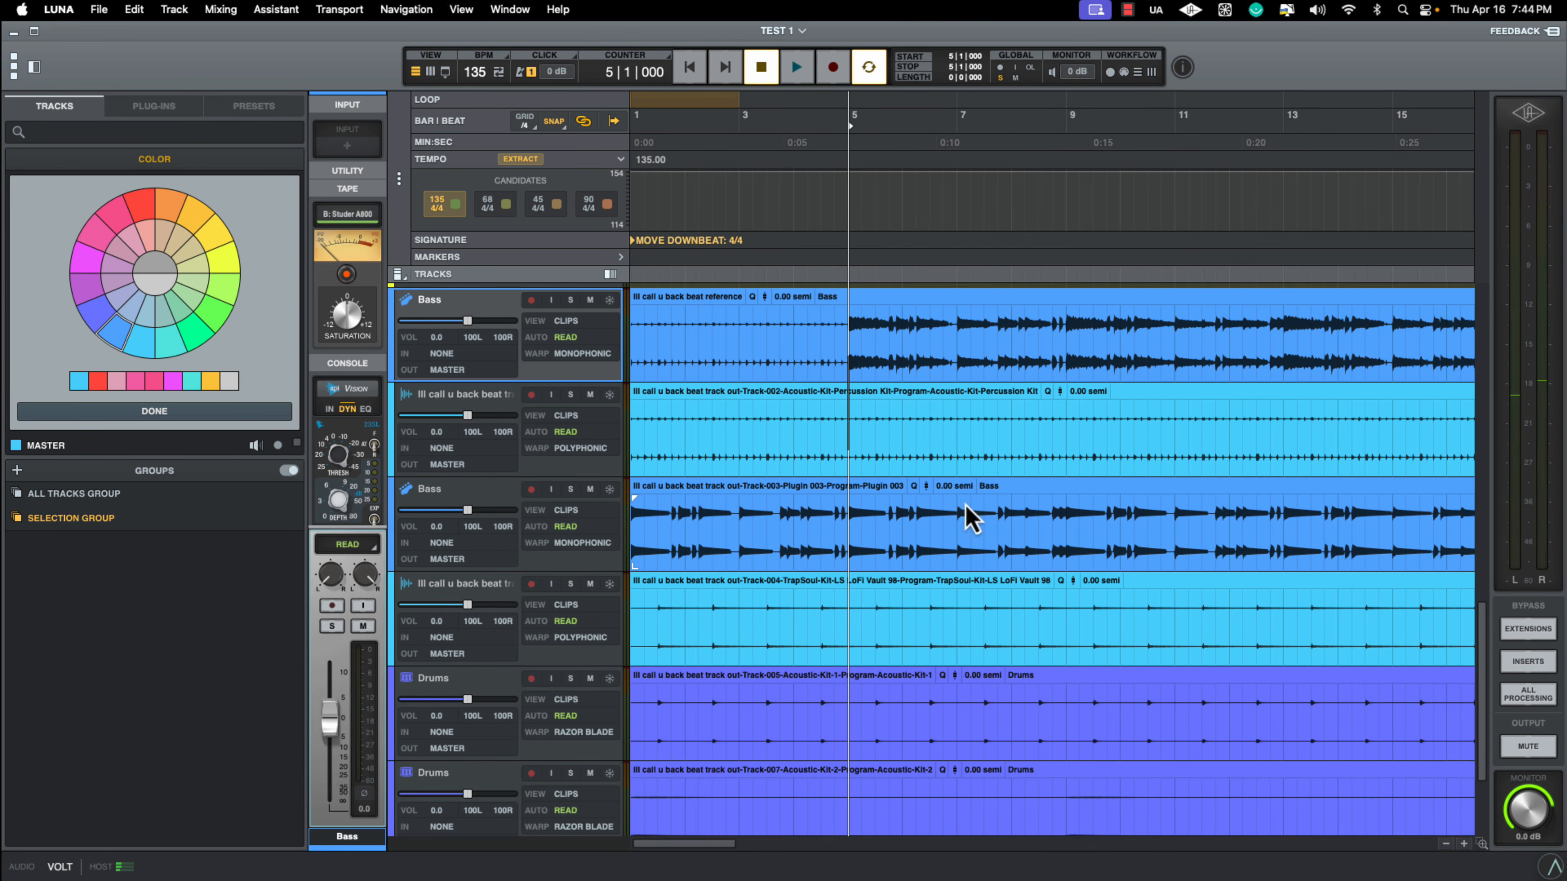
pyautogui.scroll(-4, 966, 505)
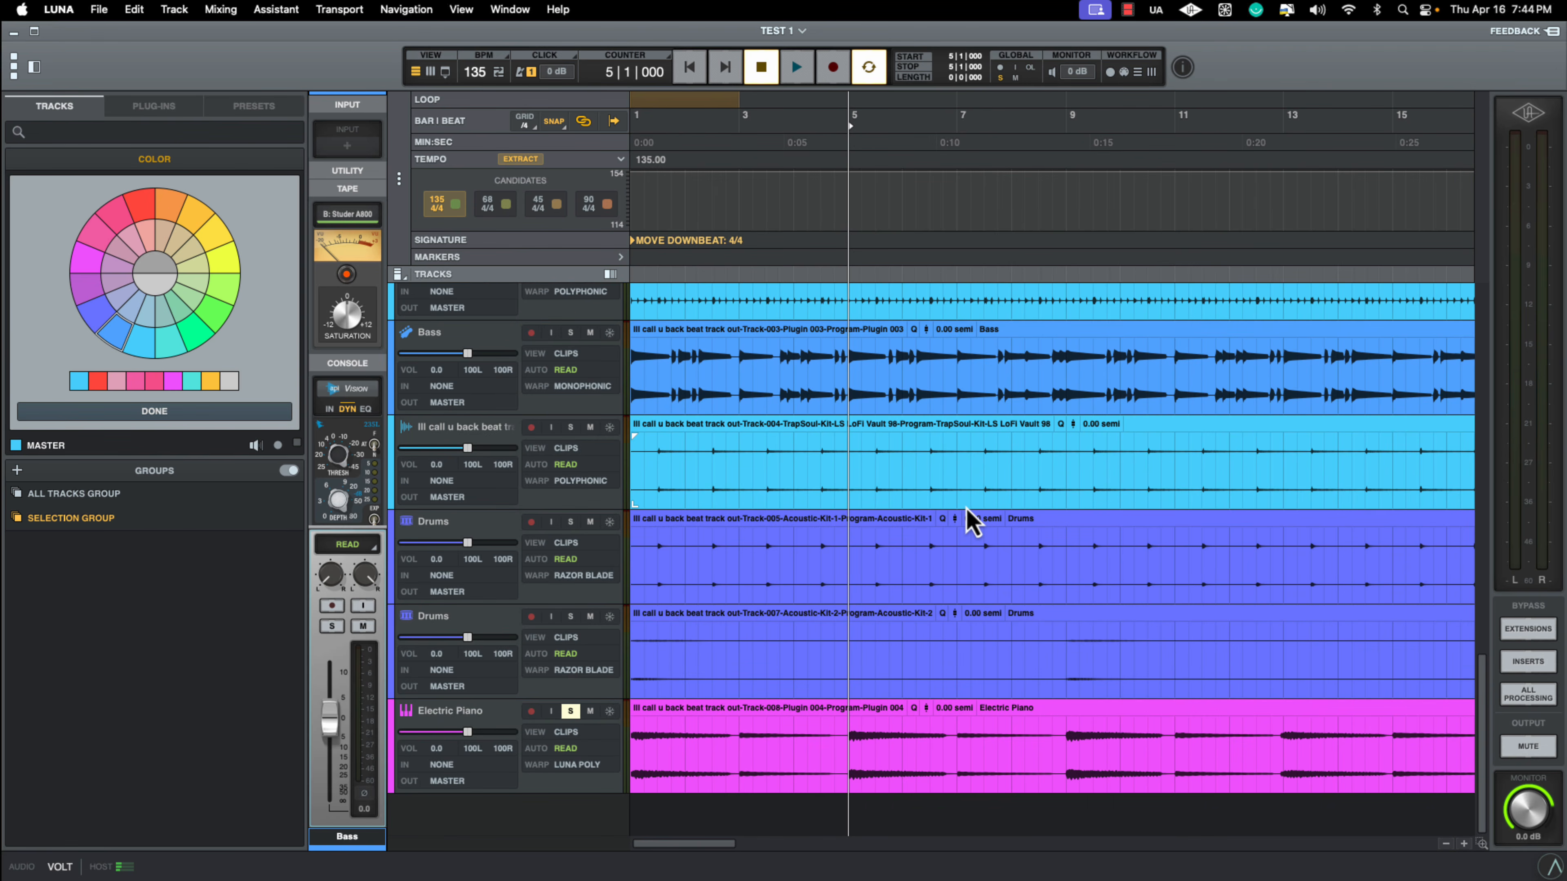